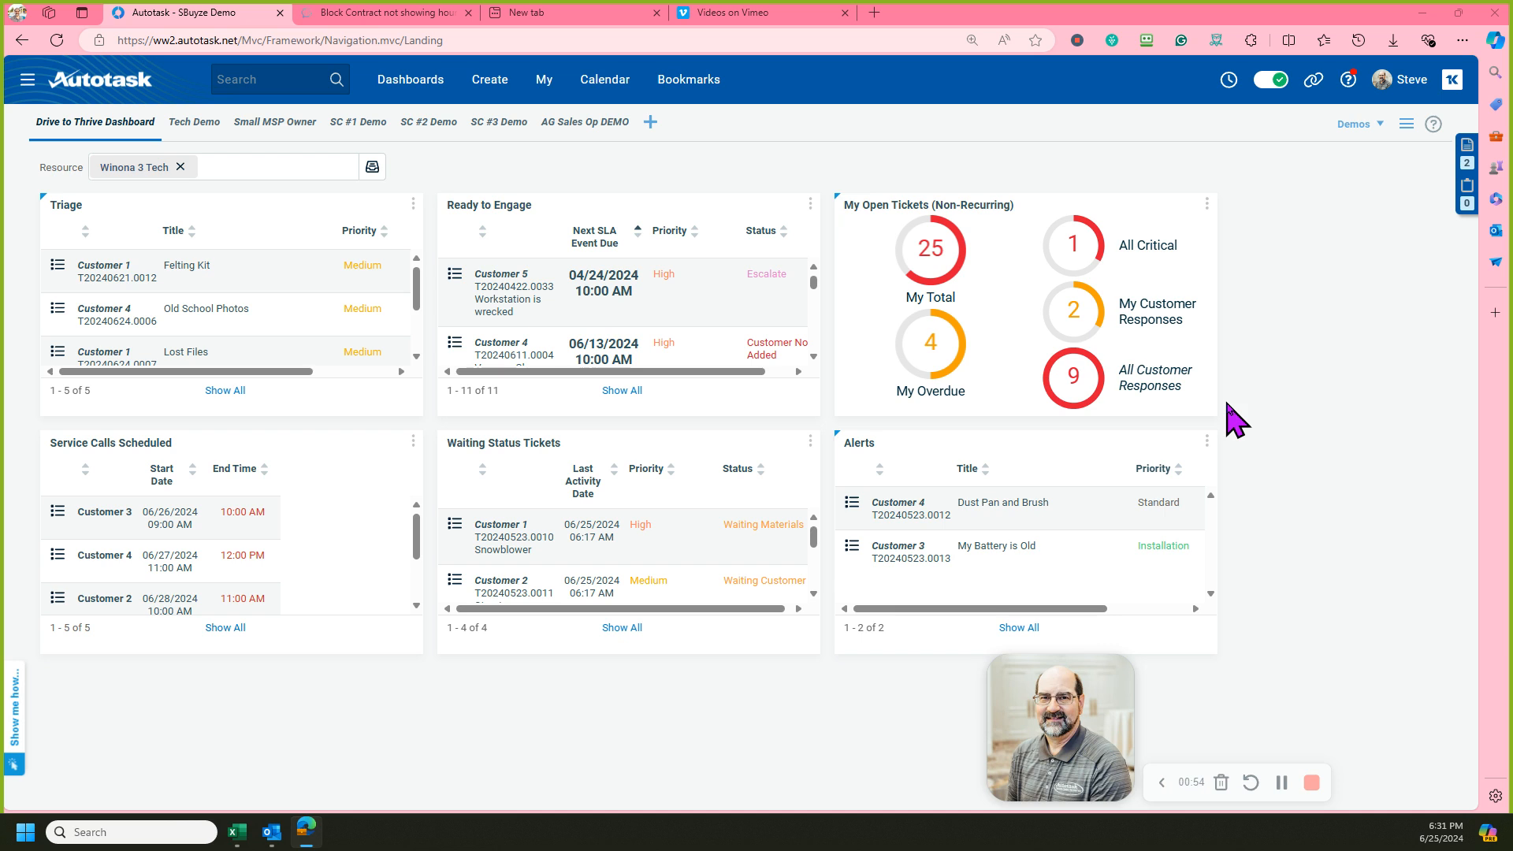
Open the contract search page.
click(28, 81)
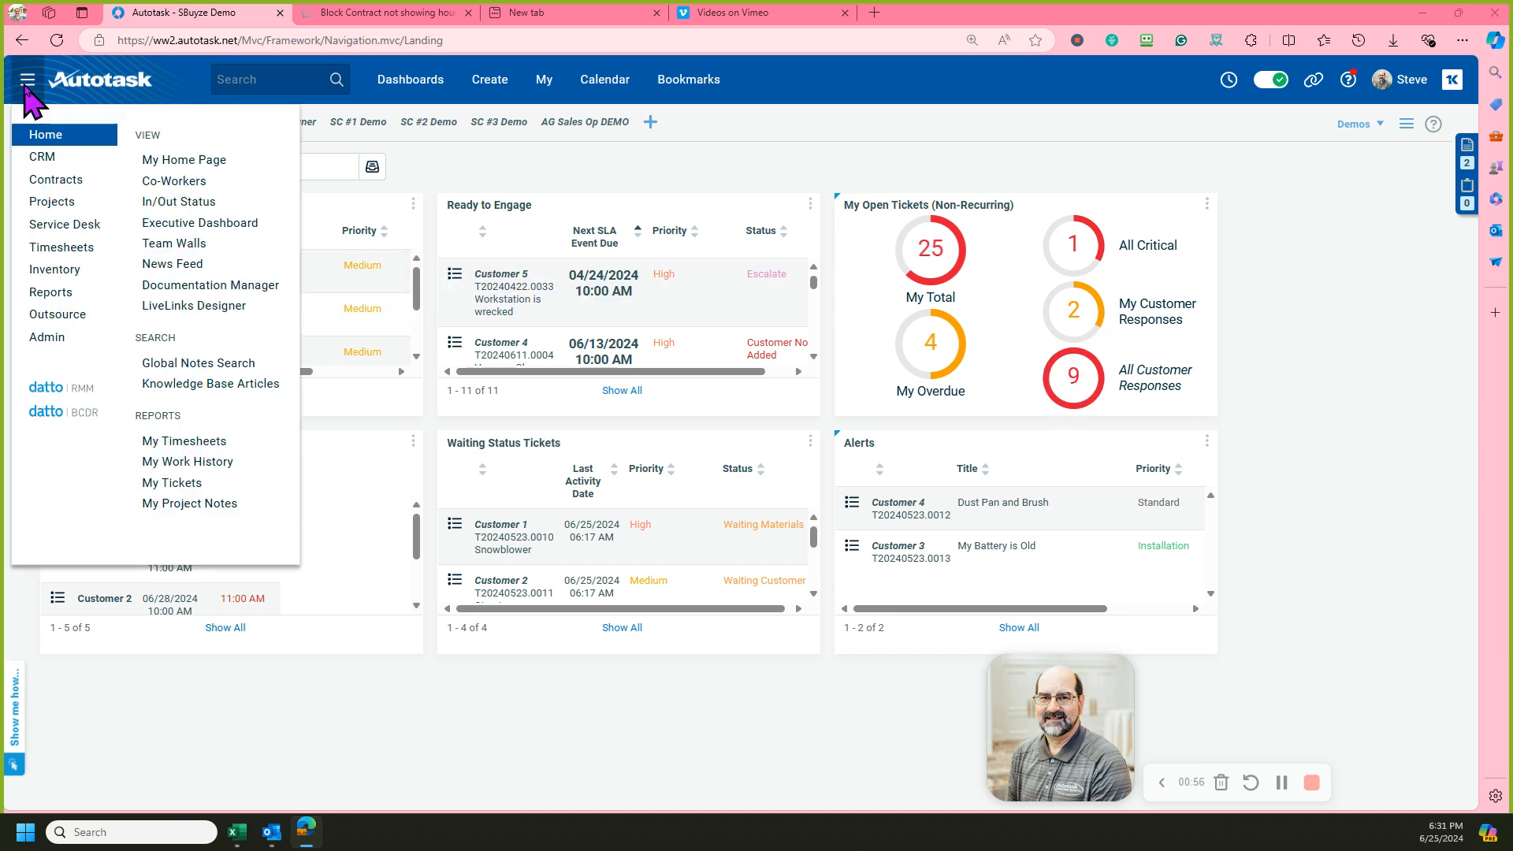
mouse_move(63, 178)
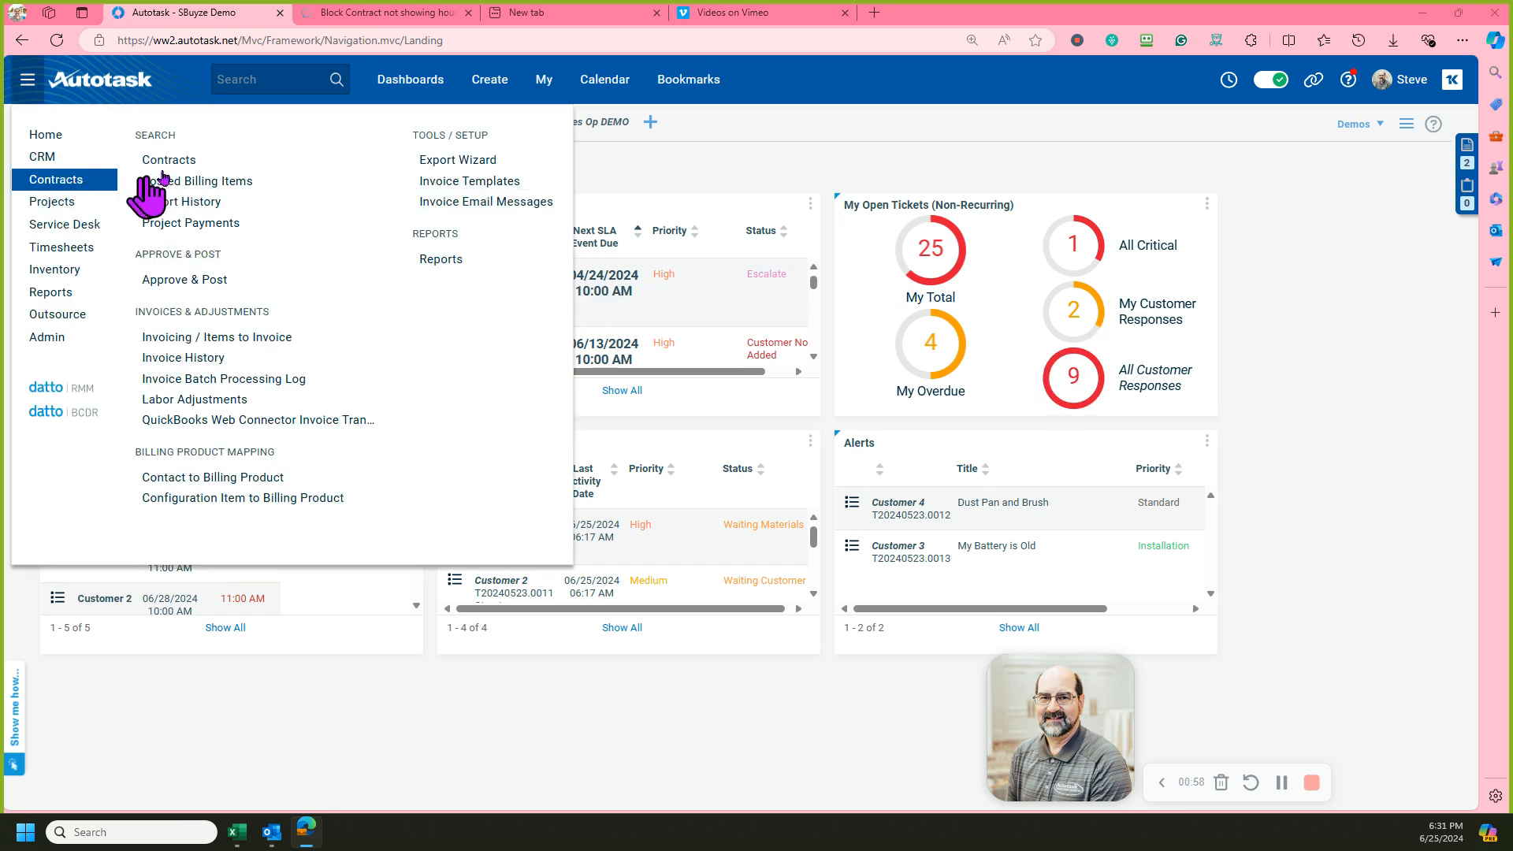
click(202, 161)
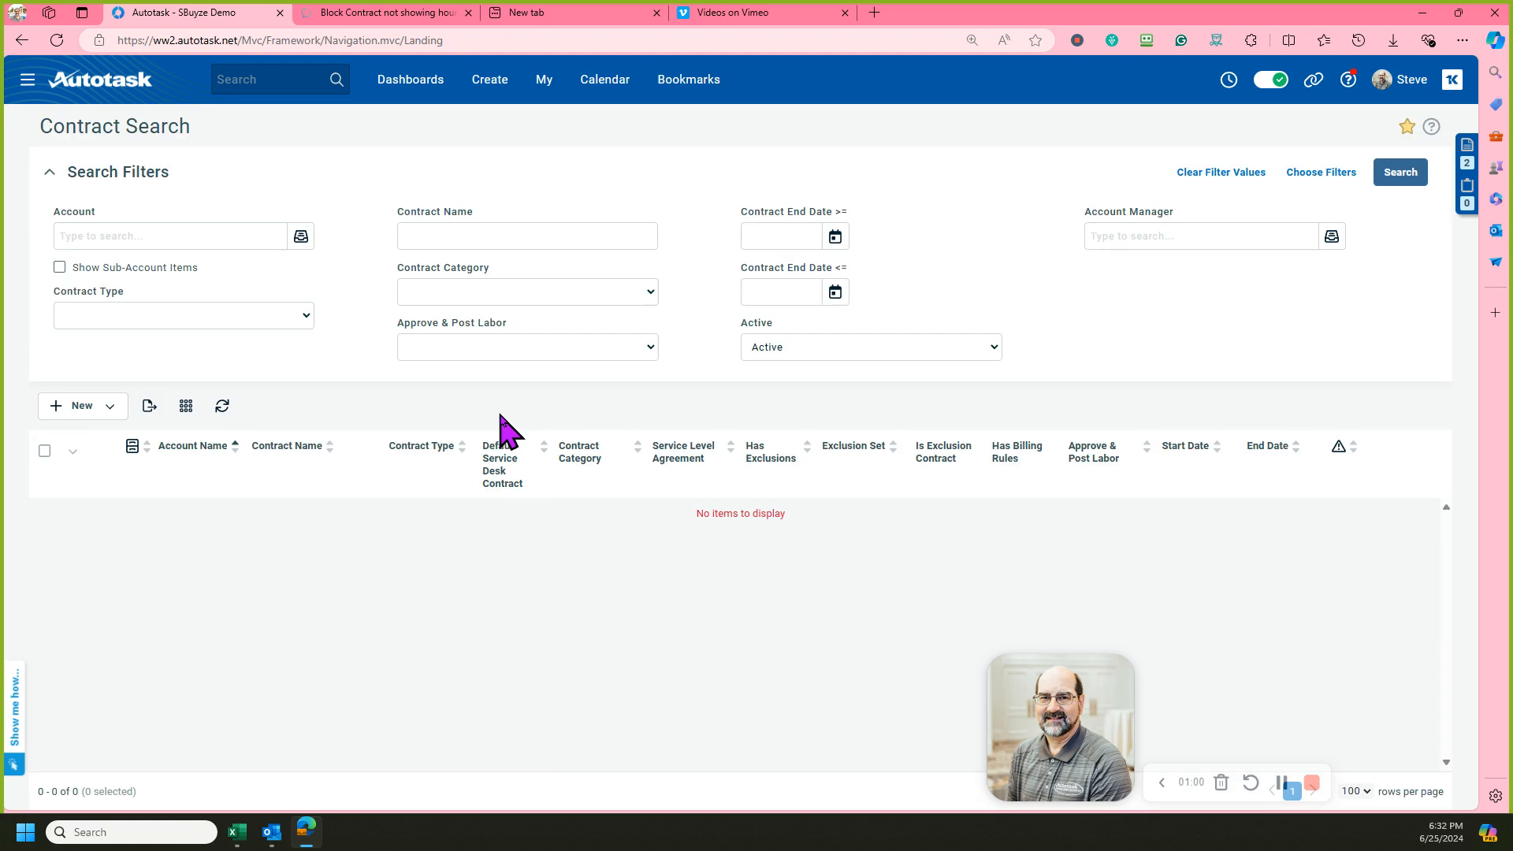
Search contracts for account Customer 1 with contract type Block Hours.
click(211, 234)
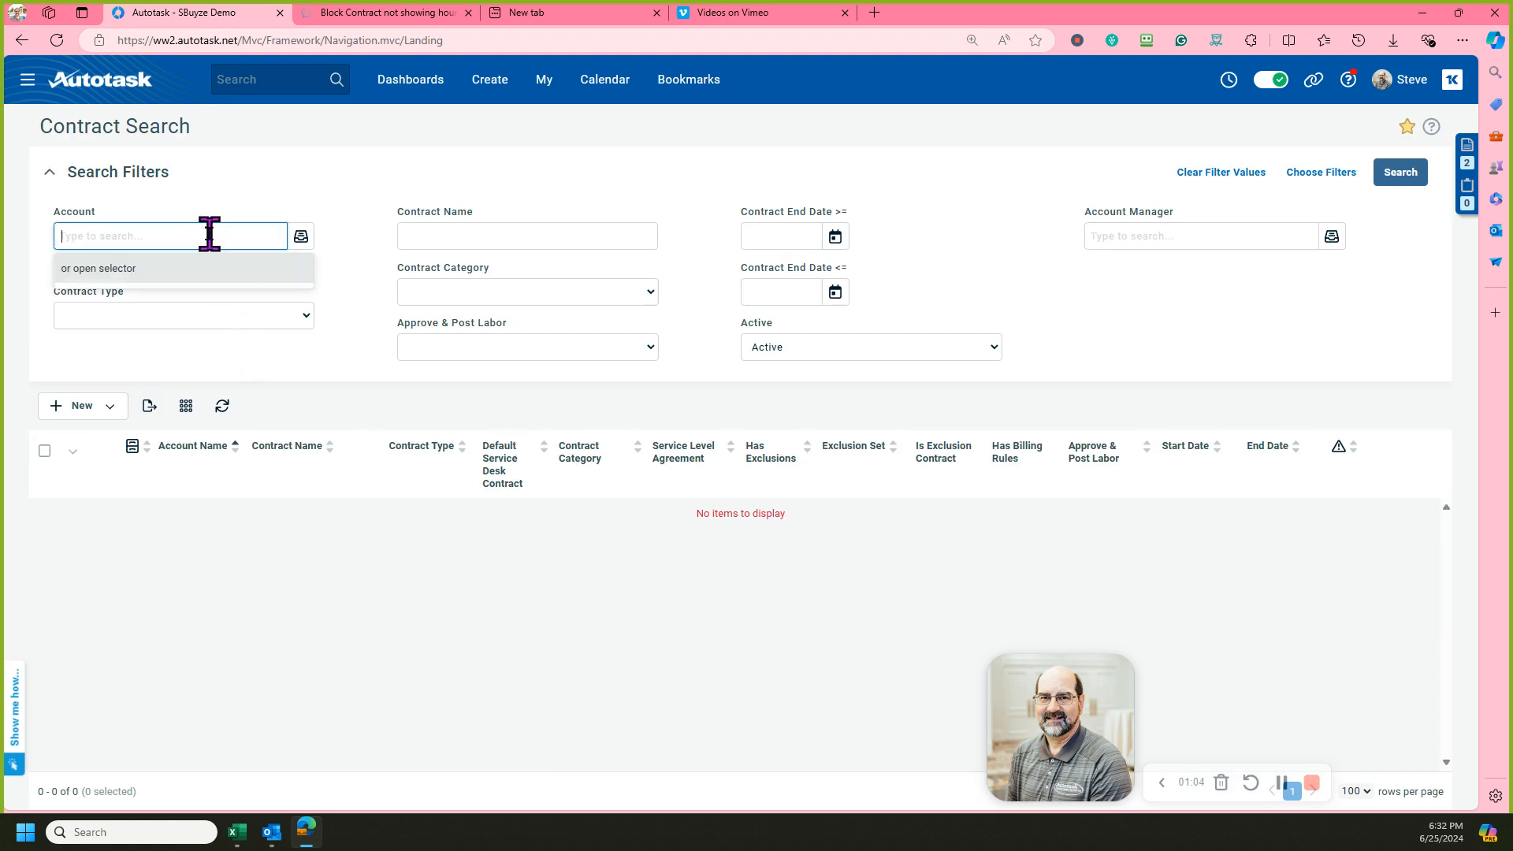
text(Cust)
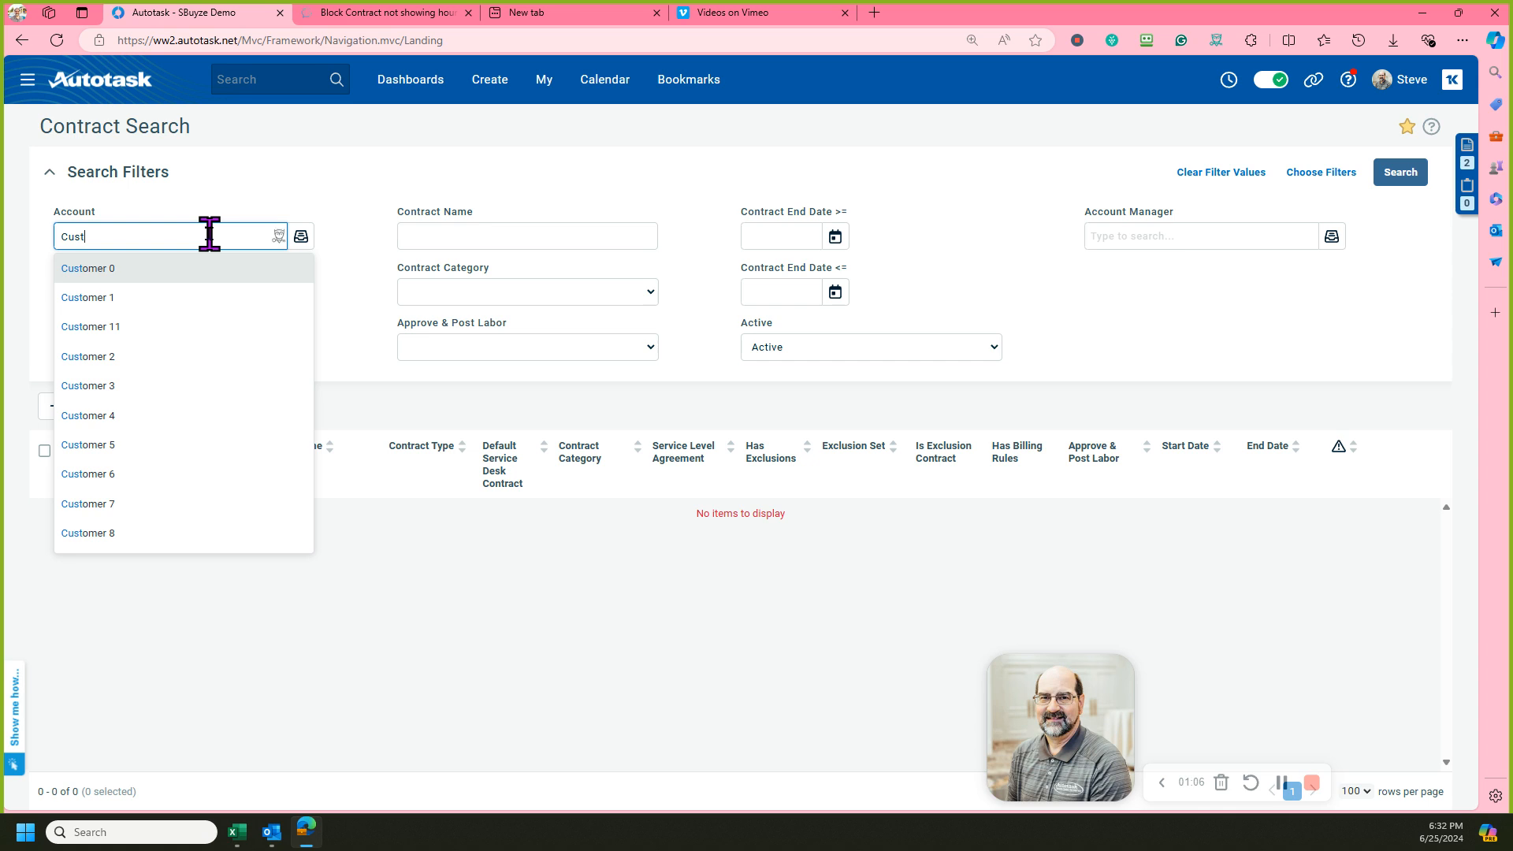
click(101, 303)
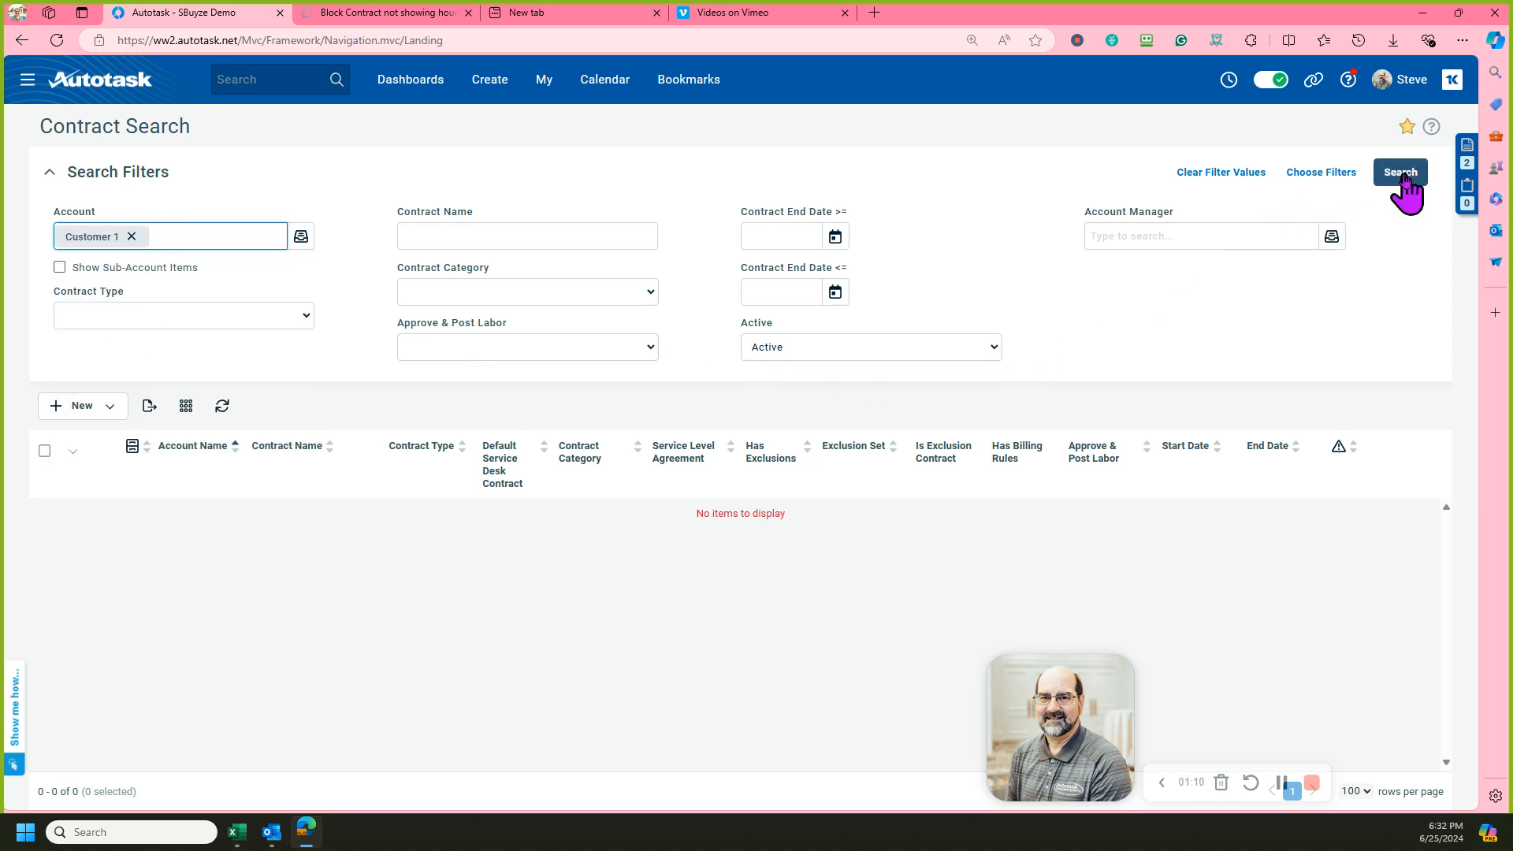
click(307, 319)
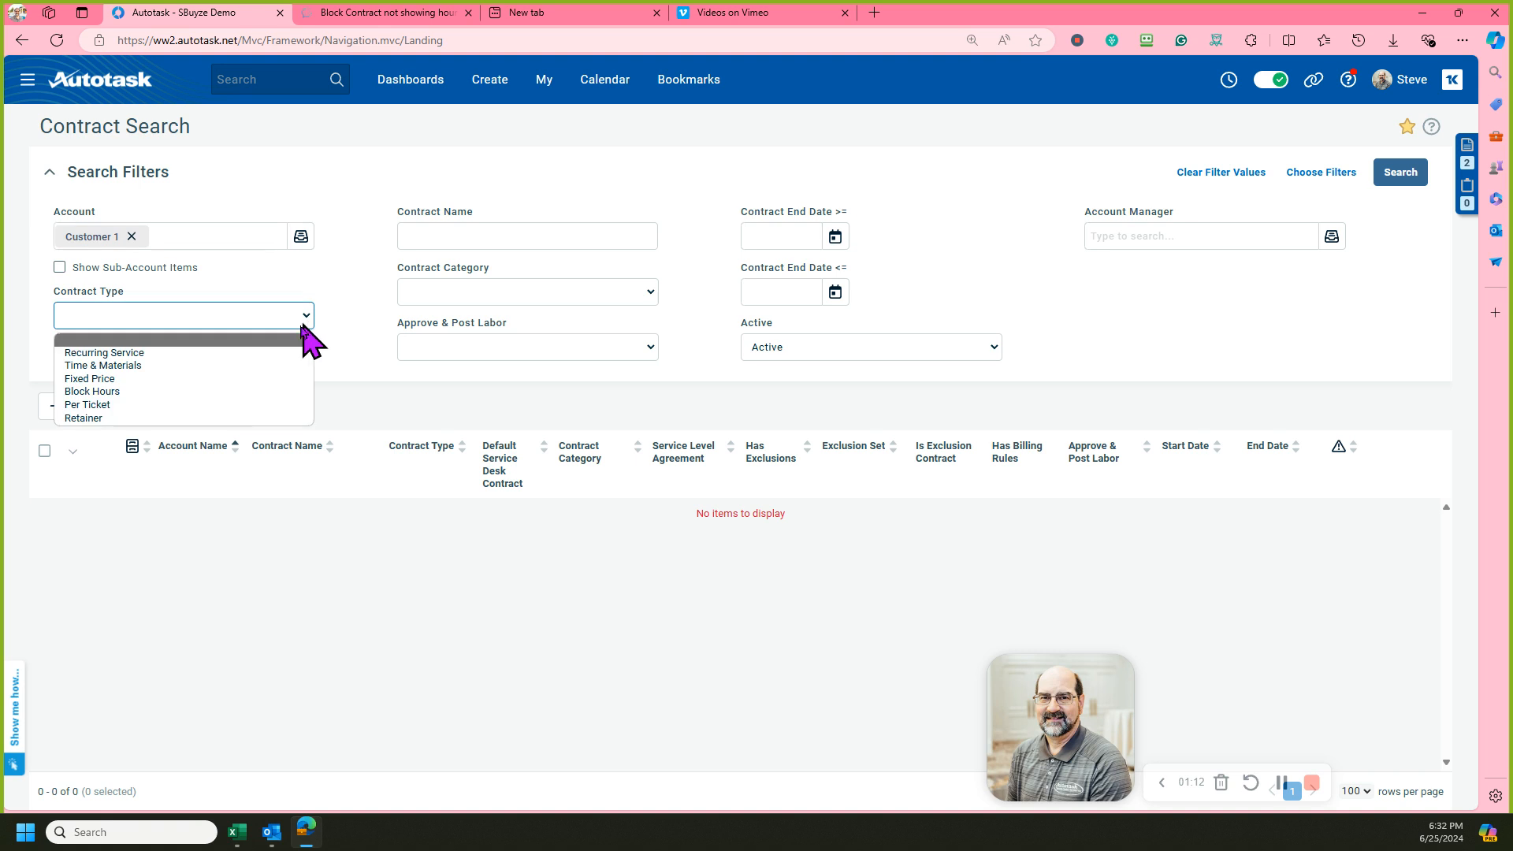
click(268, 390)
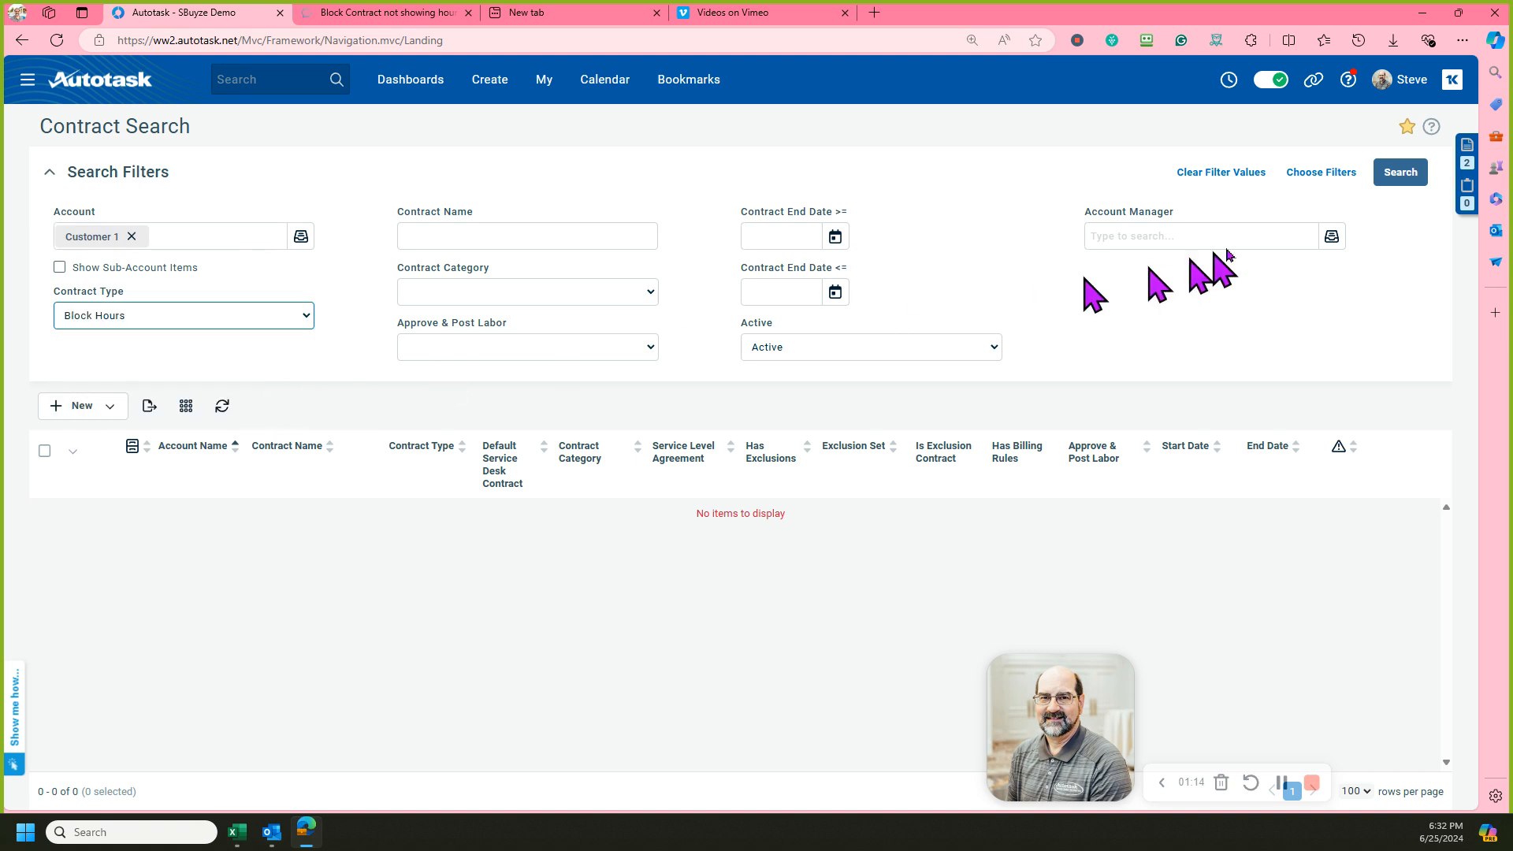
click(1407, 178)
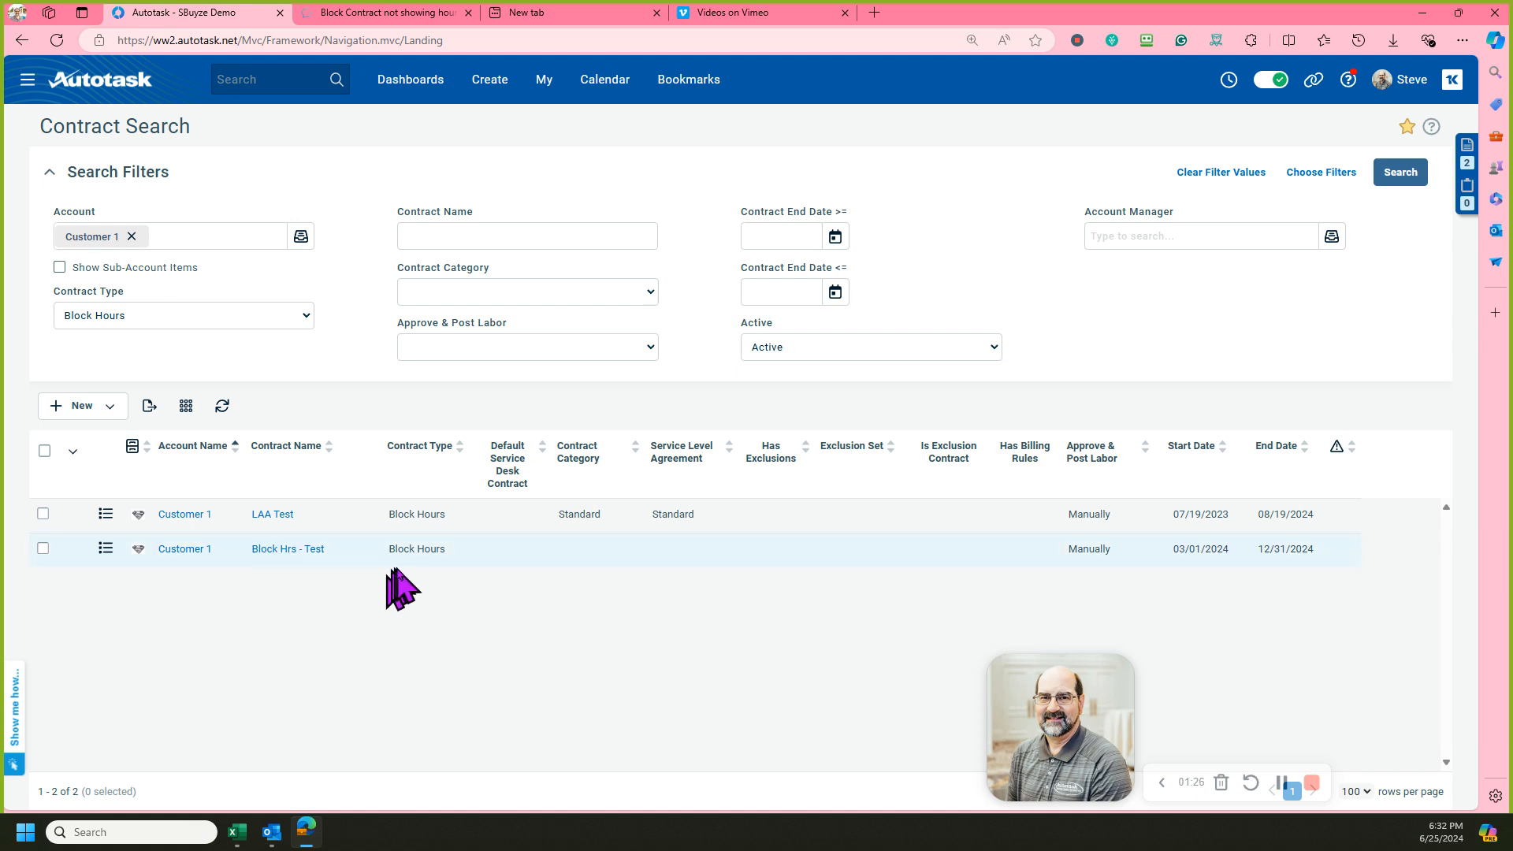
Open the Block Hrs - Test contract and maximize its window.
click(286, 550)
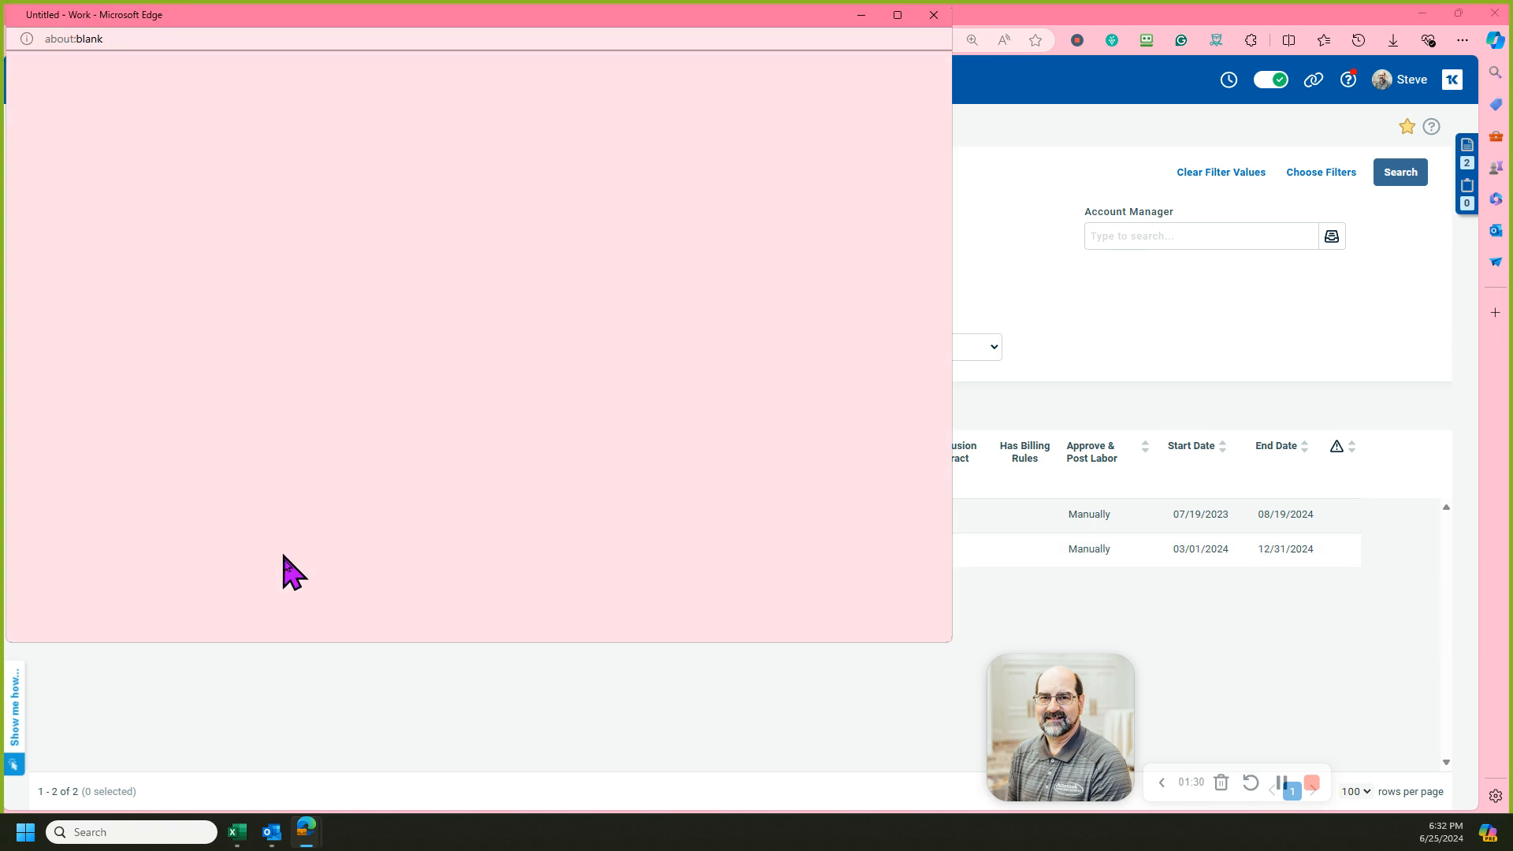
click(906, 24)
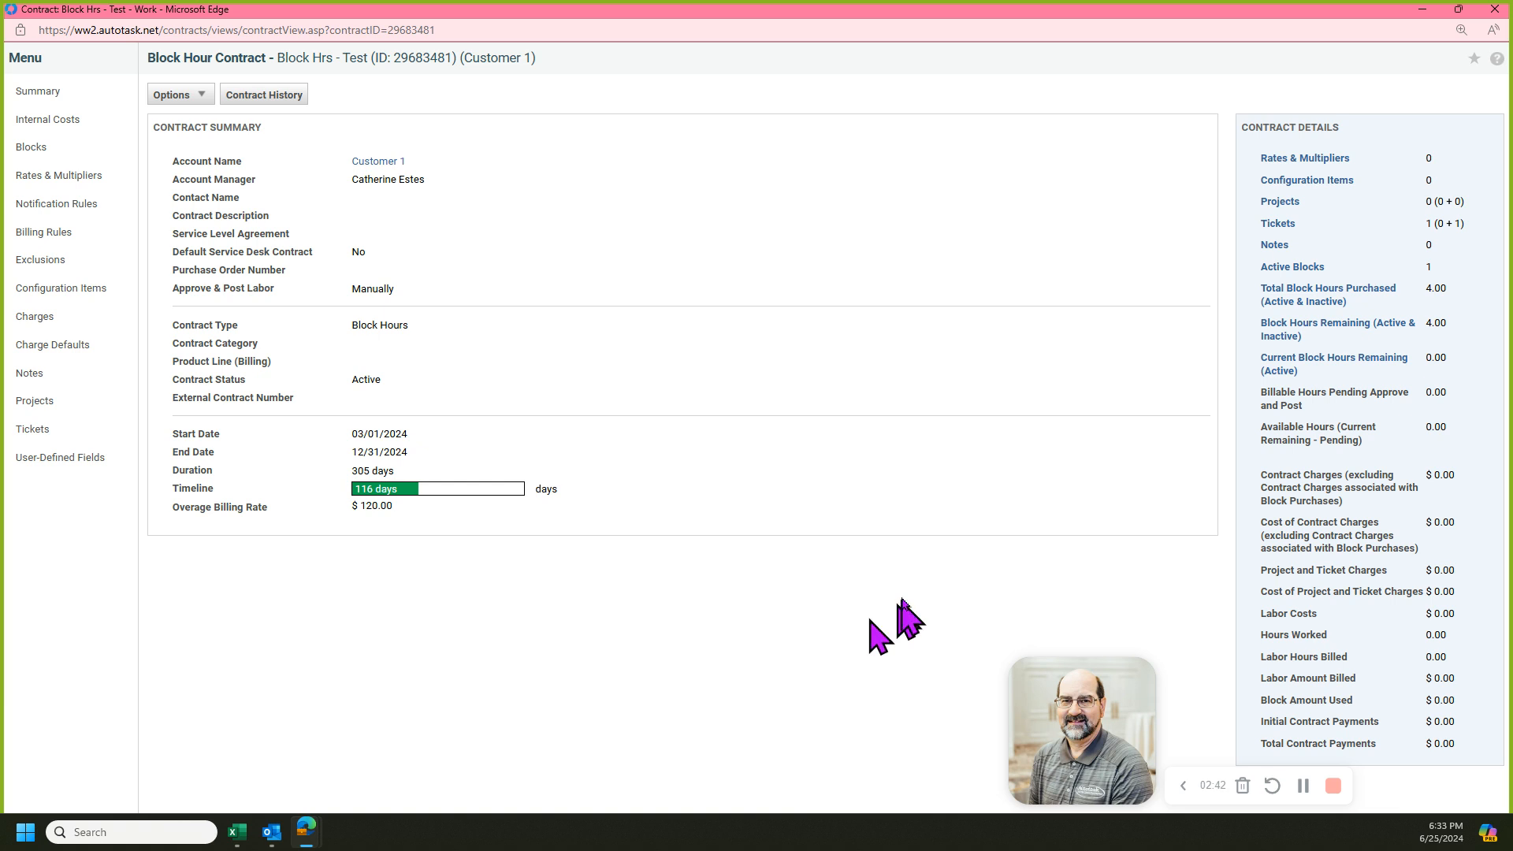
Edit the contract's hour block, set its end date to 12/31/24, and save.
click(40, 146)
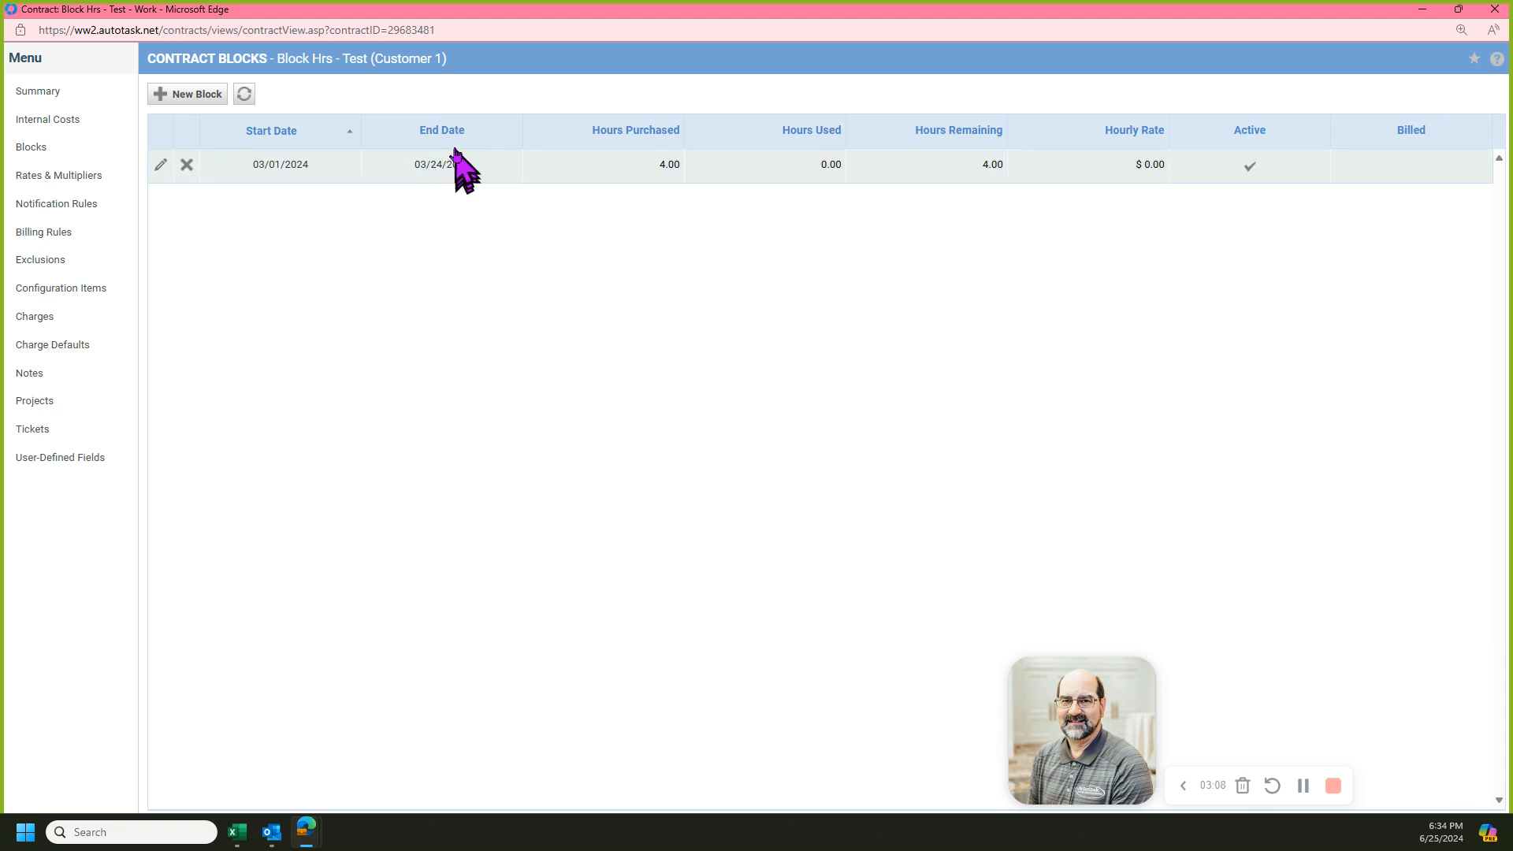
click(161, 165)
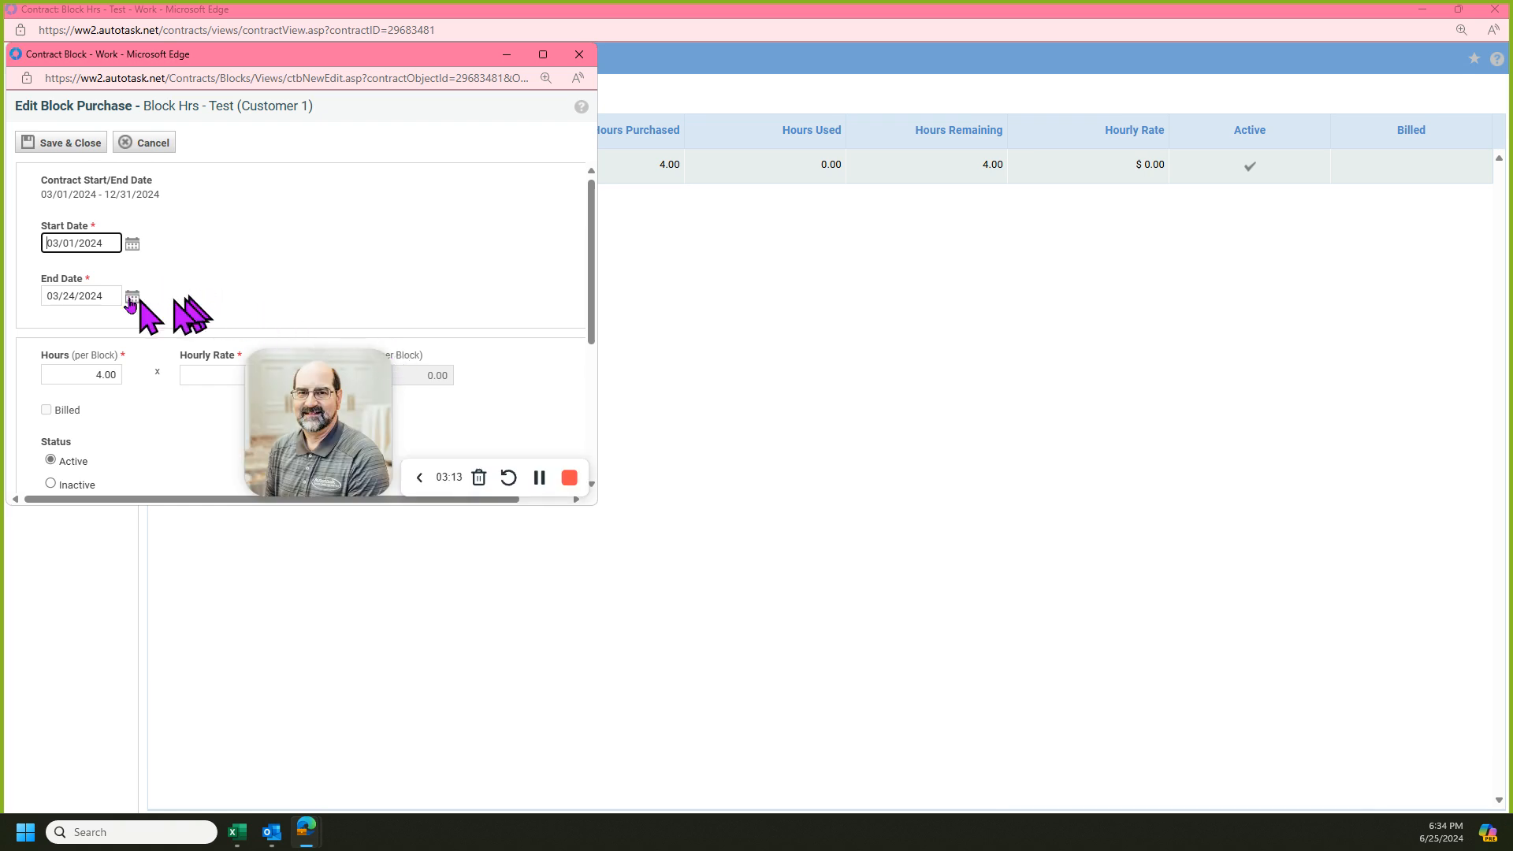
click(115, 294)
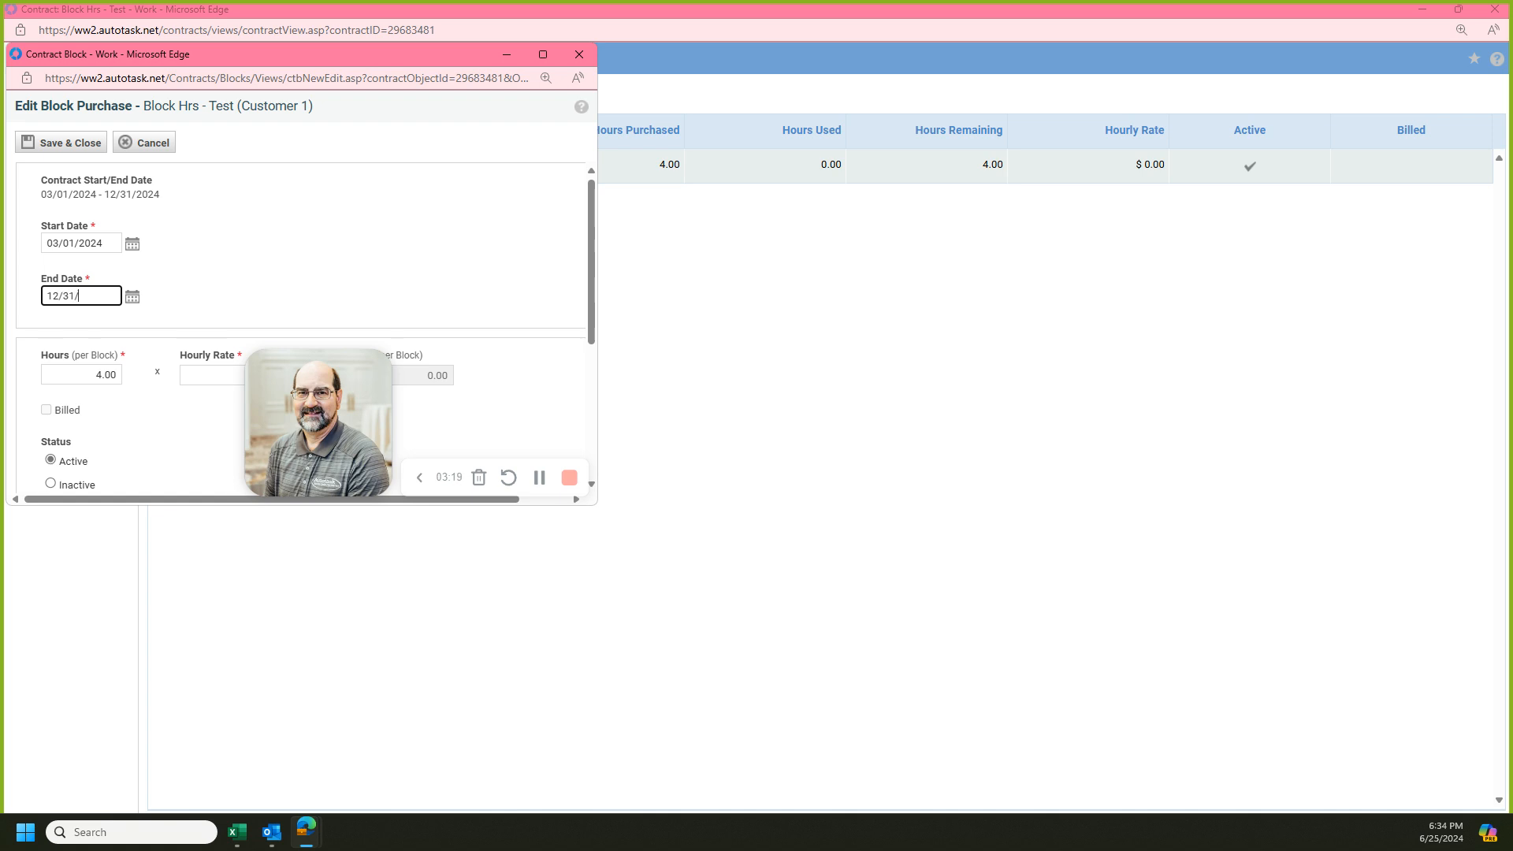
text(12/31/24)
click(378, 316)
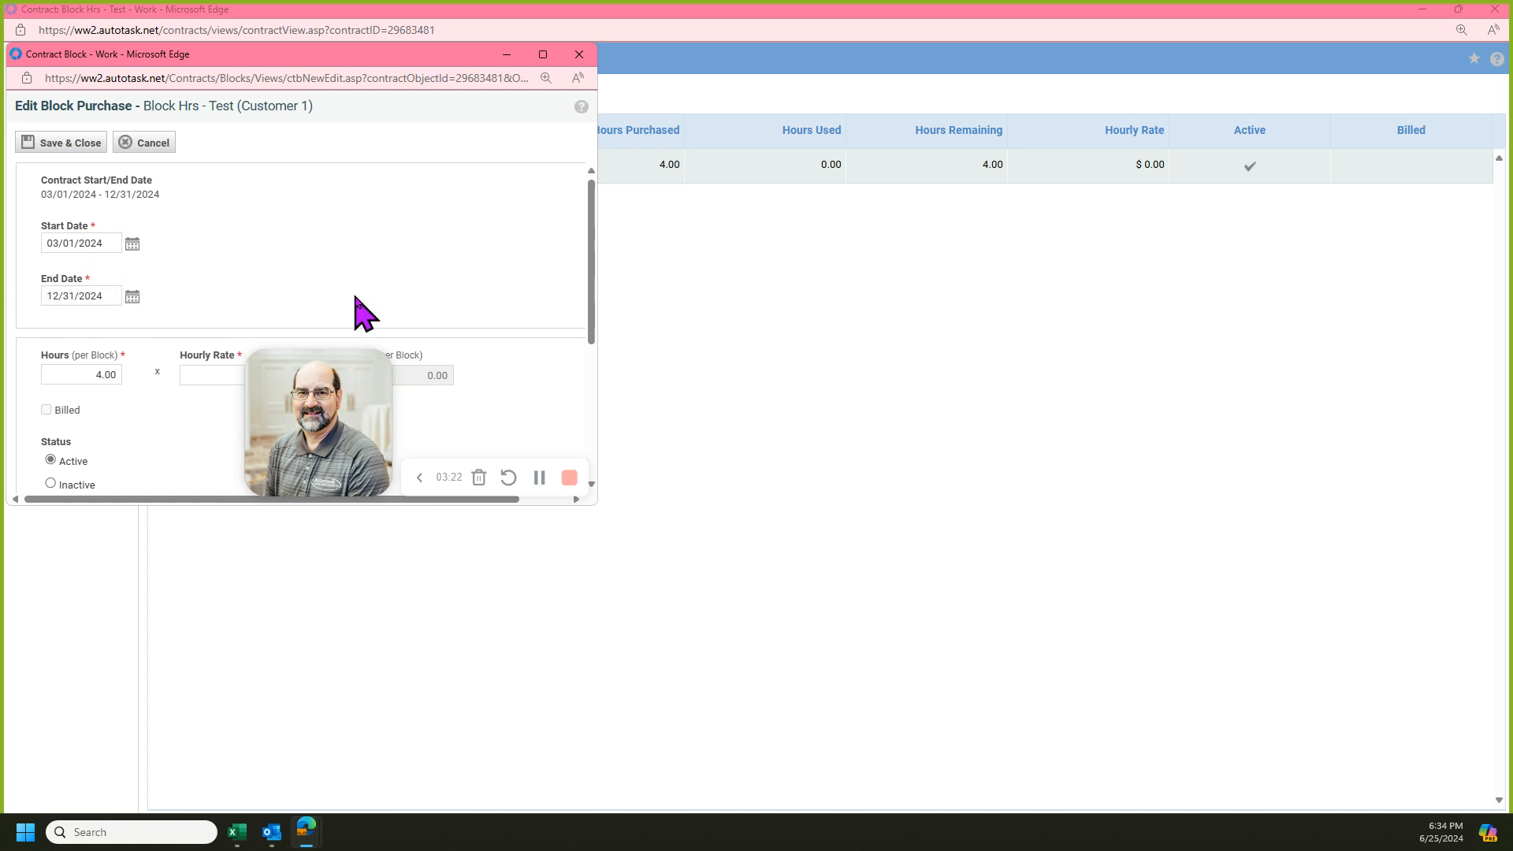
click(80, 150)
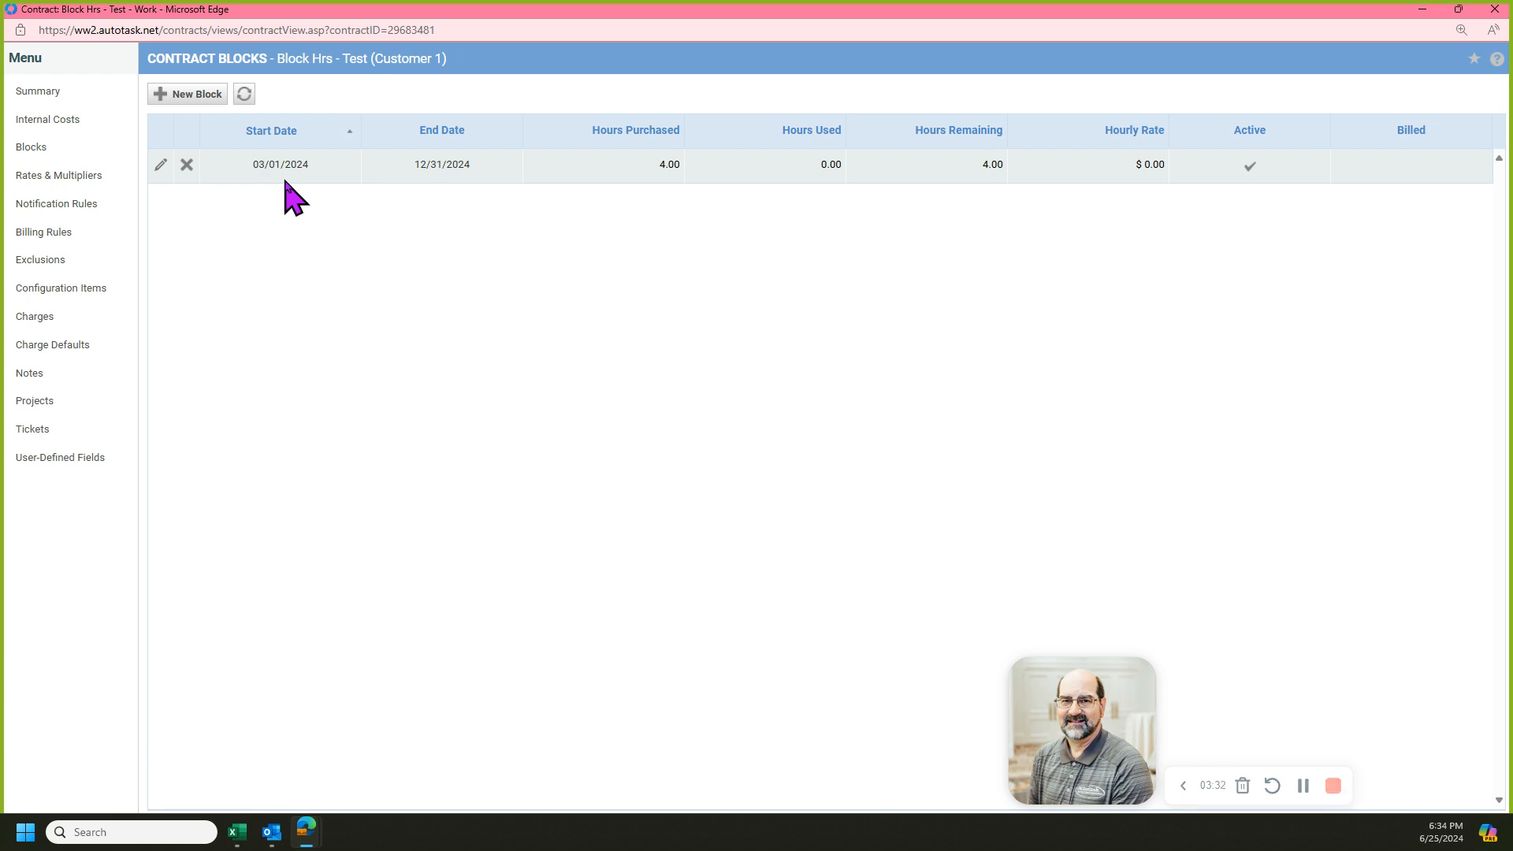
Open the contract's Test ticket from its ticket list and maximize the ticket window.
click(39, 93)
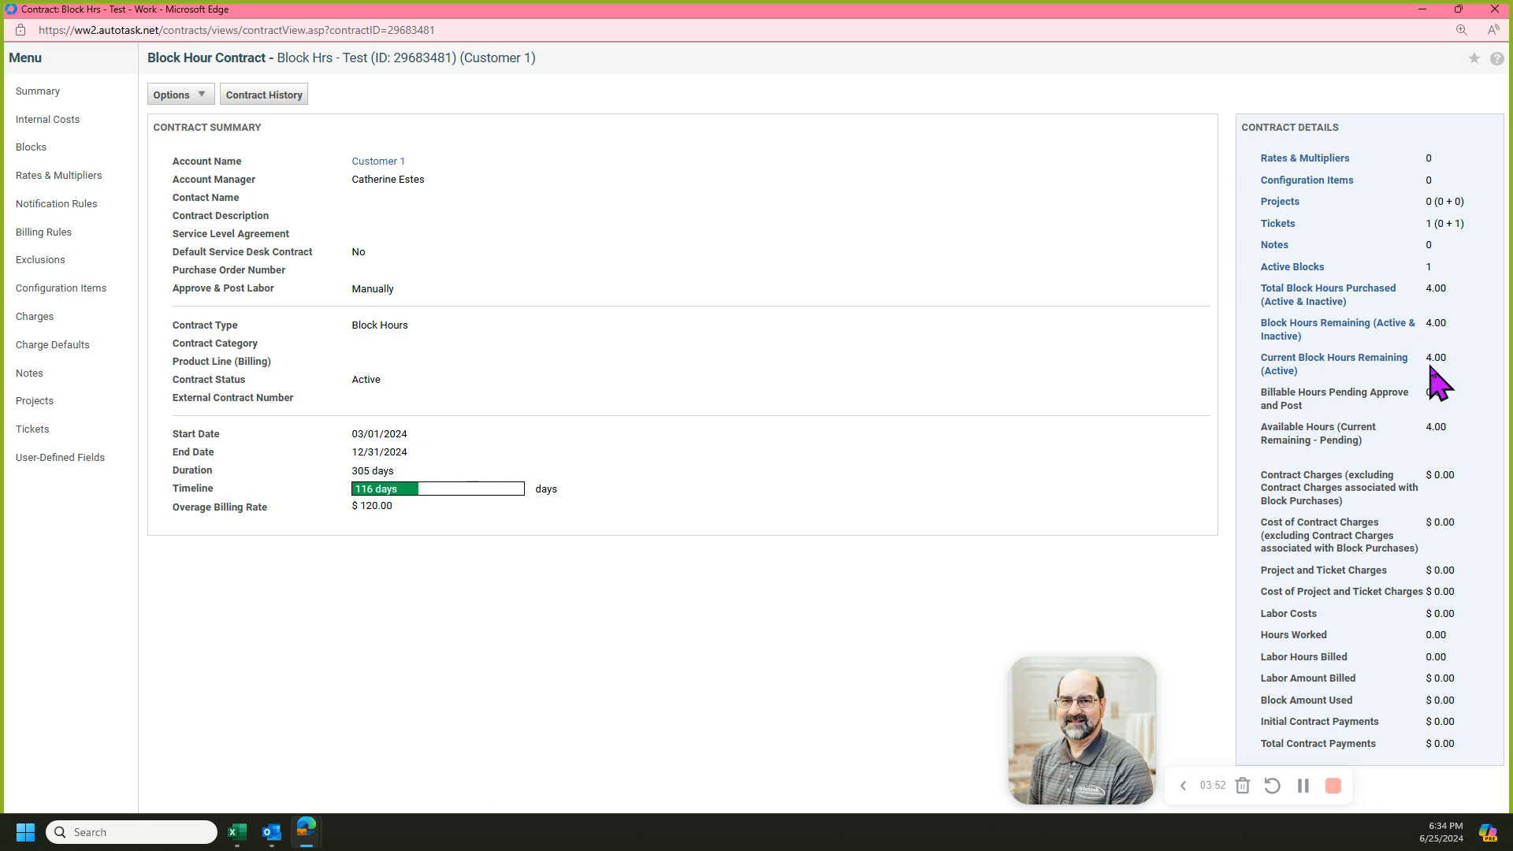
click(35, 430)
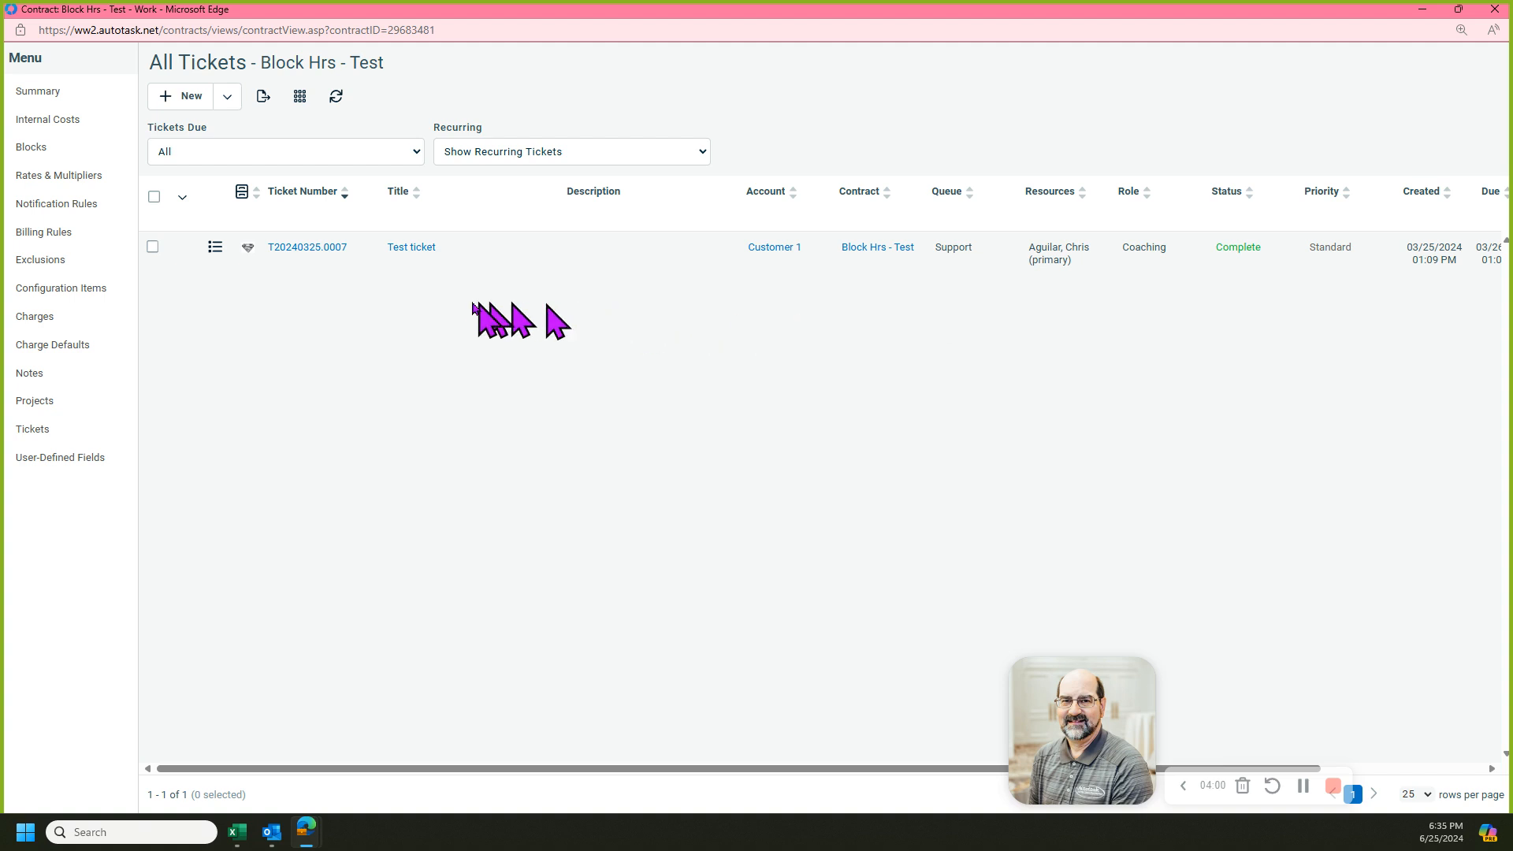
click(415, 249)
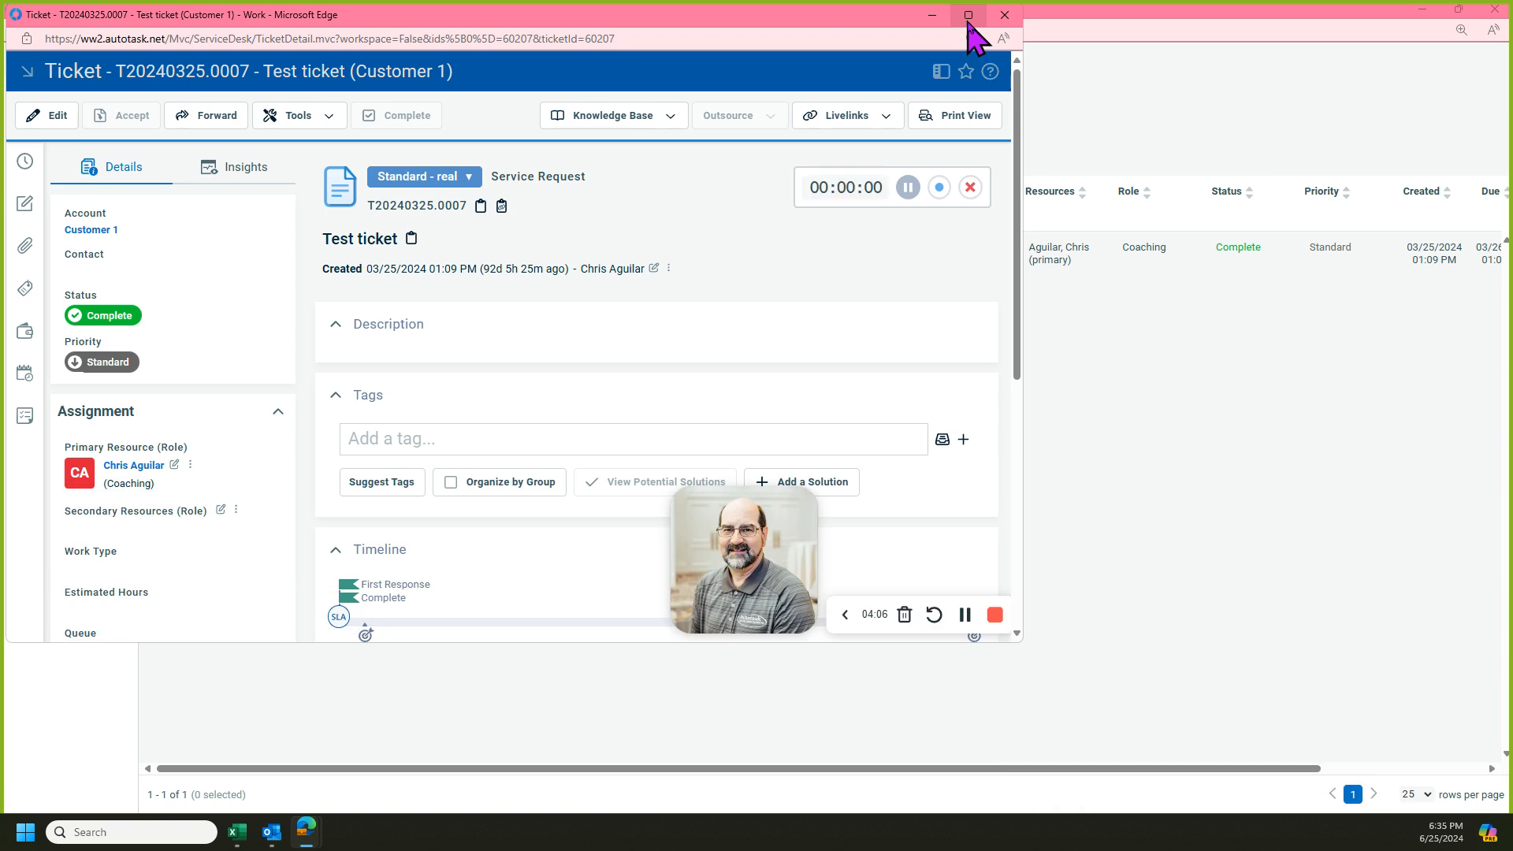
click(968, 14)
Add a new time entry of 1 hour worked to the ticket and save it.
scroll(639, 473, down, 5)
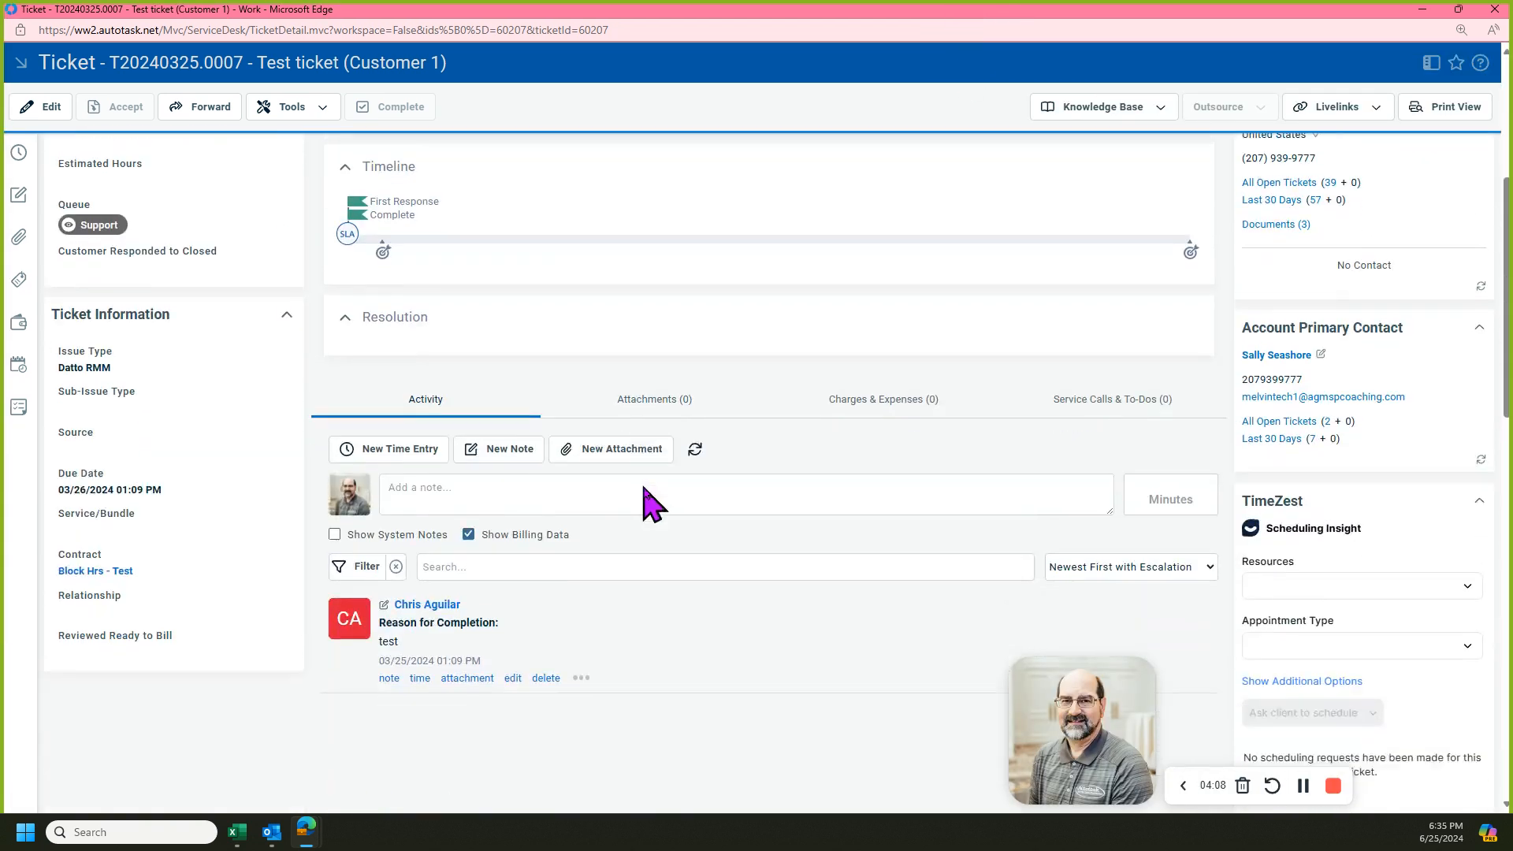
scroll(644, 488, down, 2)
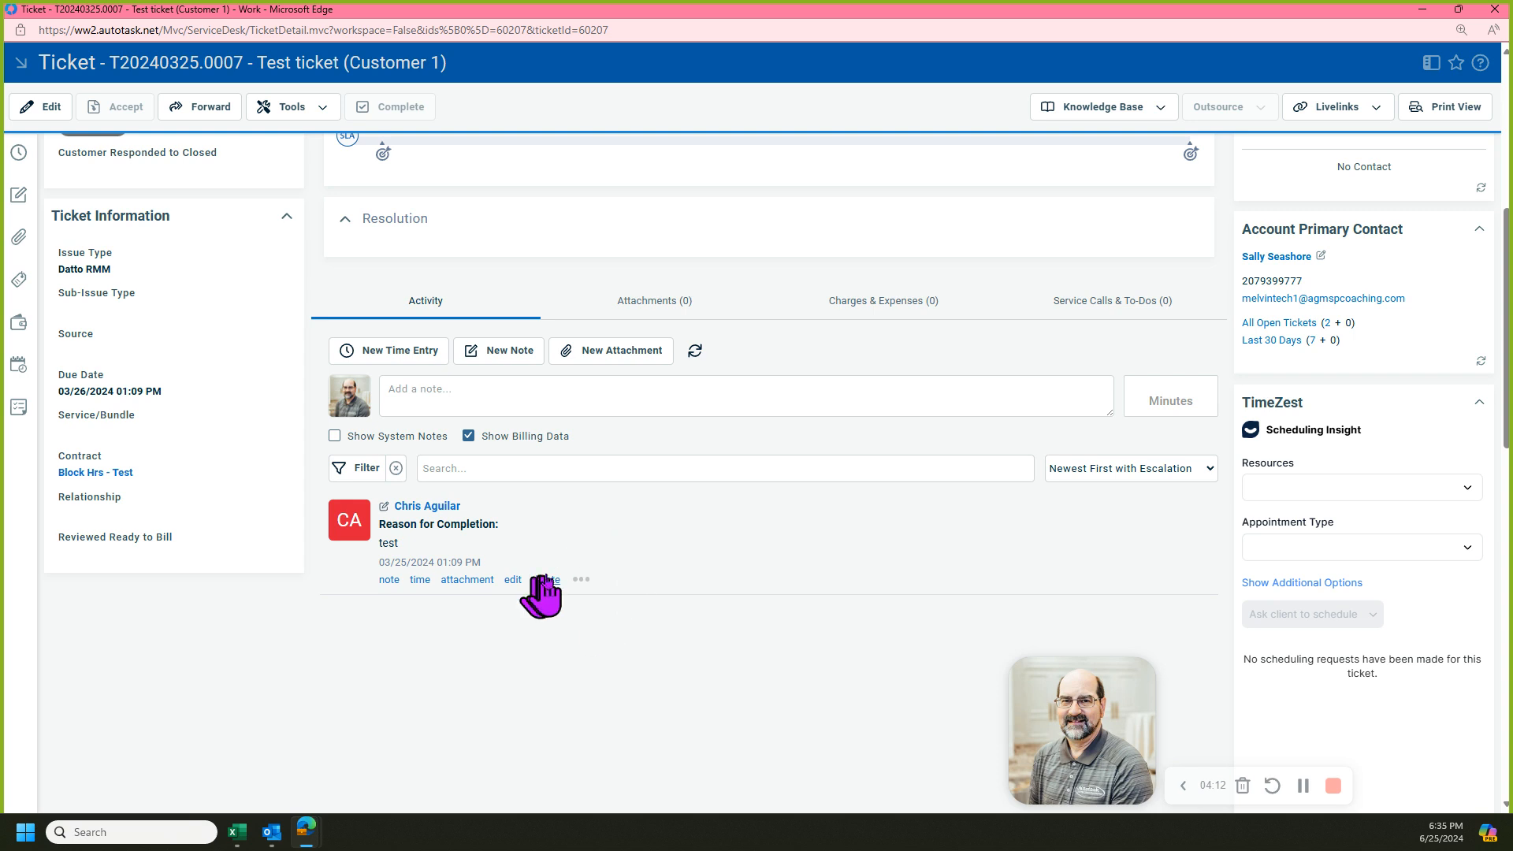
click(422, 360)
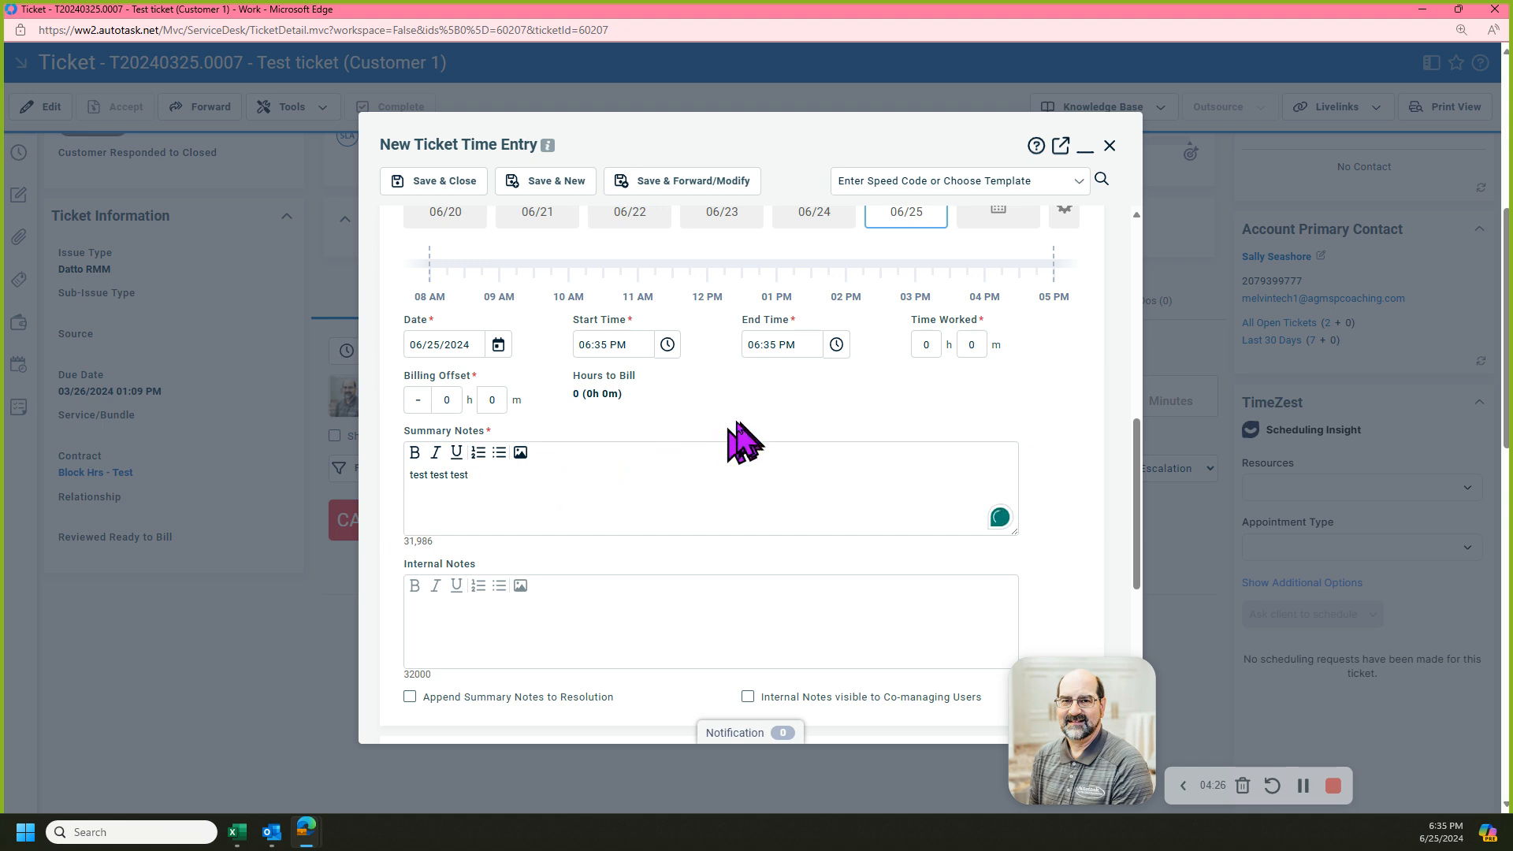
click(924, 345)
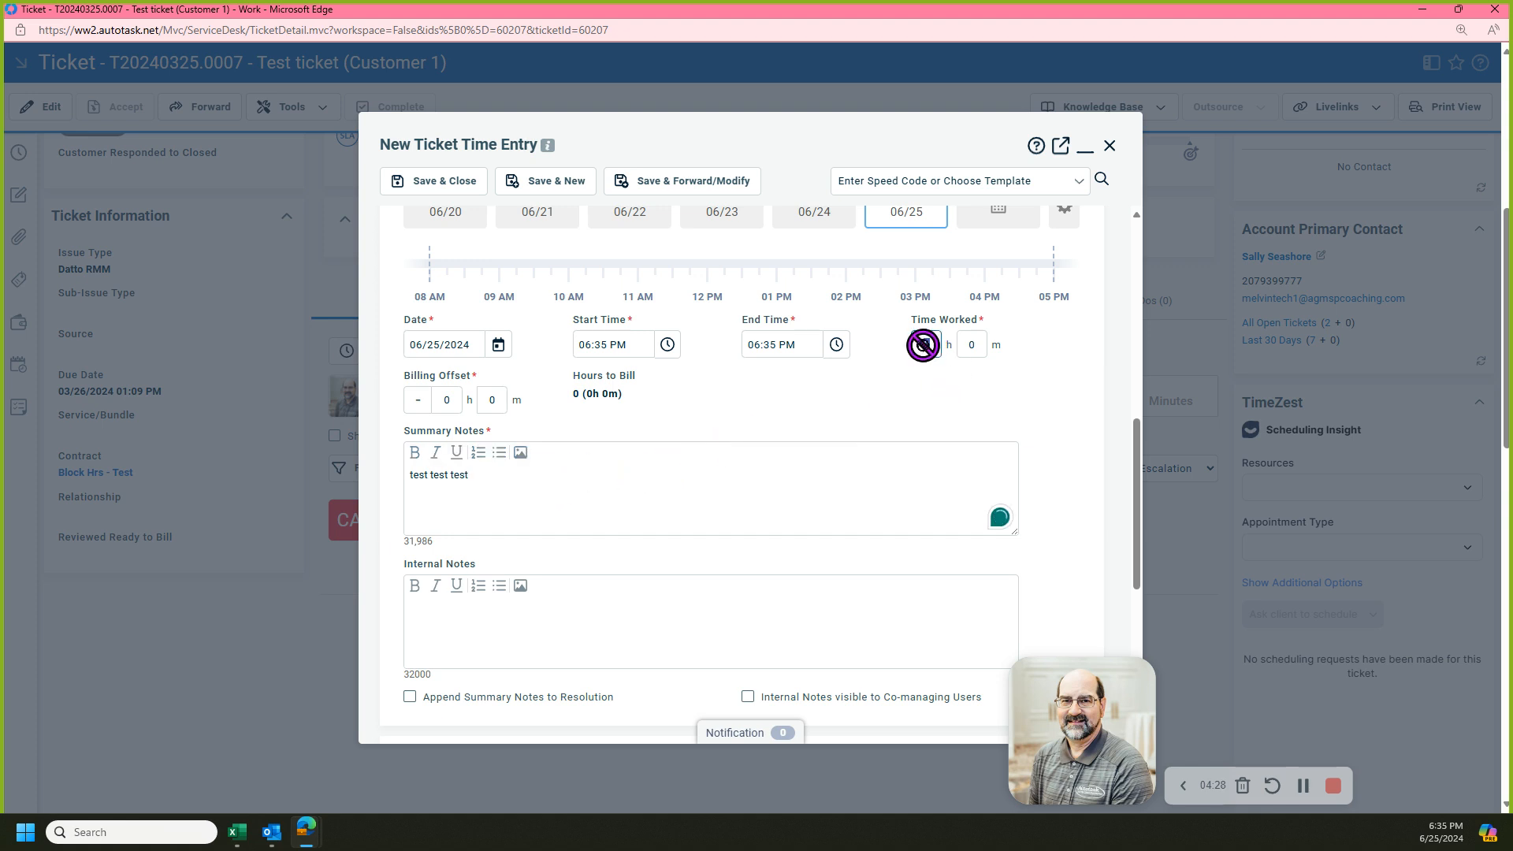
text(1)
click(1069, 367)
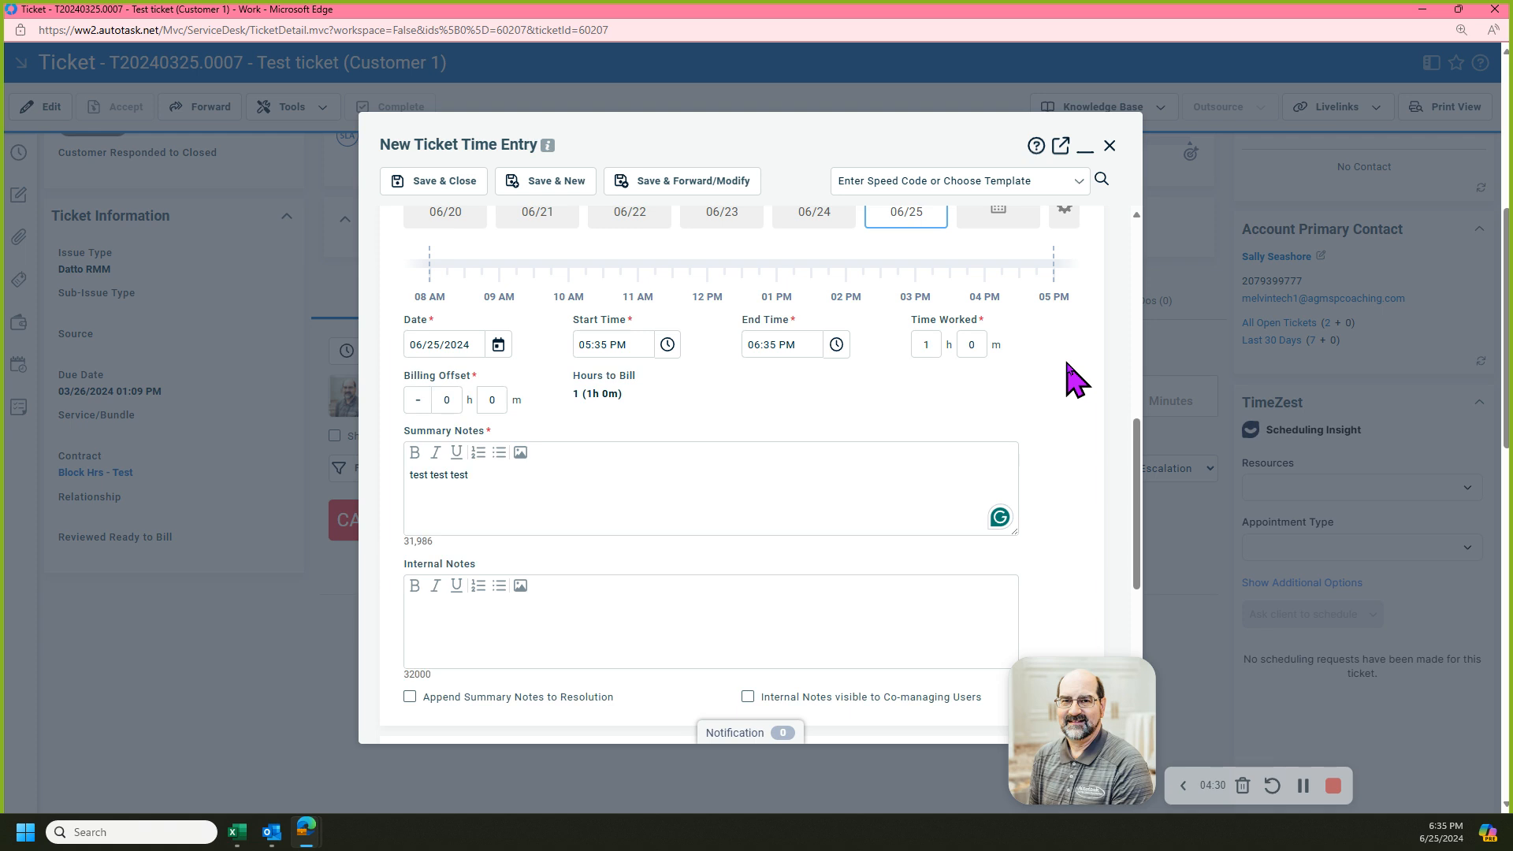
scroll(1081, 388, up, 2)
scroll(1081, 387, up, 5)
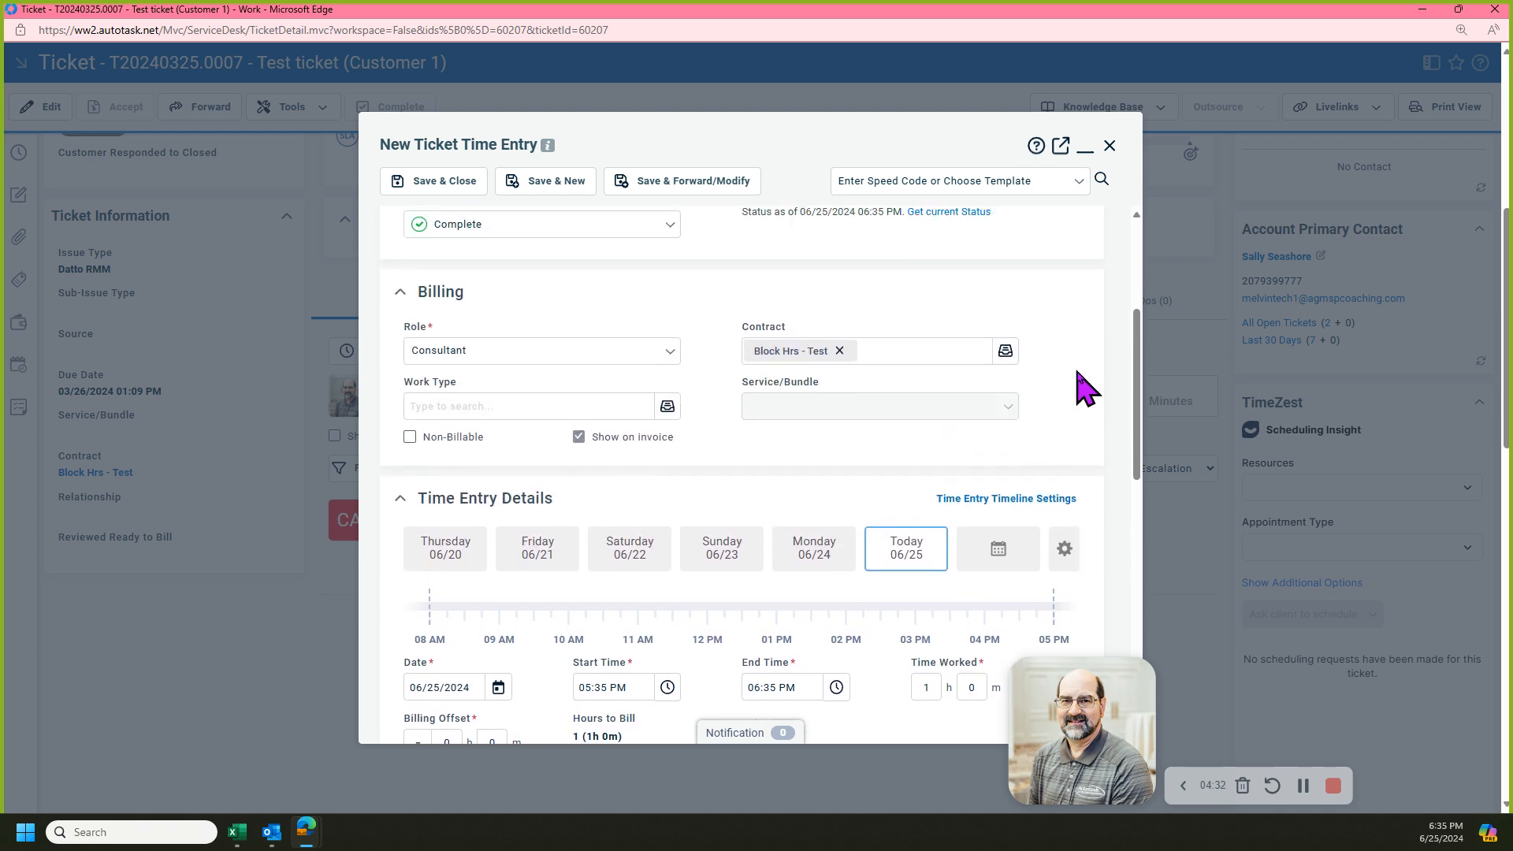
scroll(635, 358, up, 1)
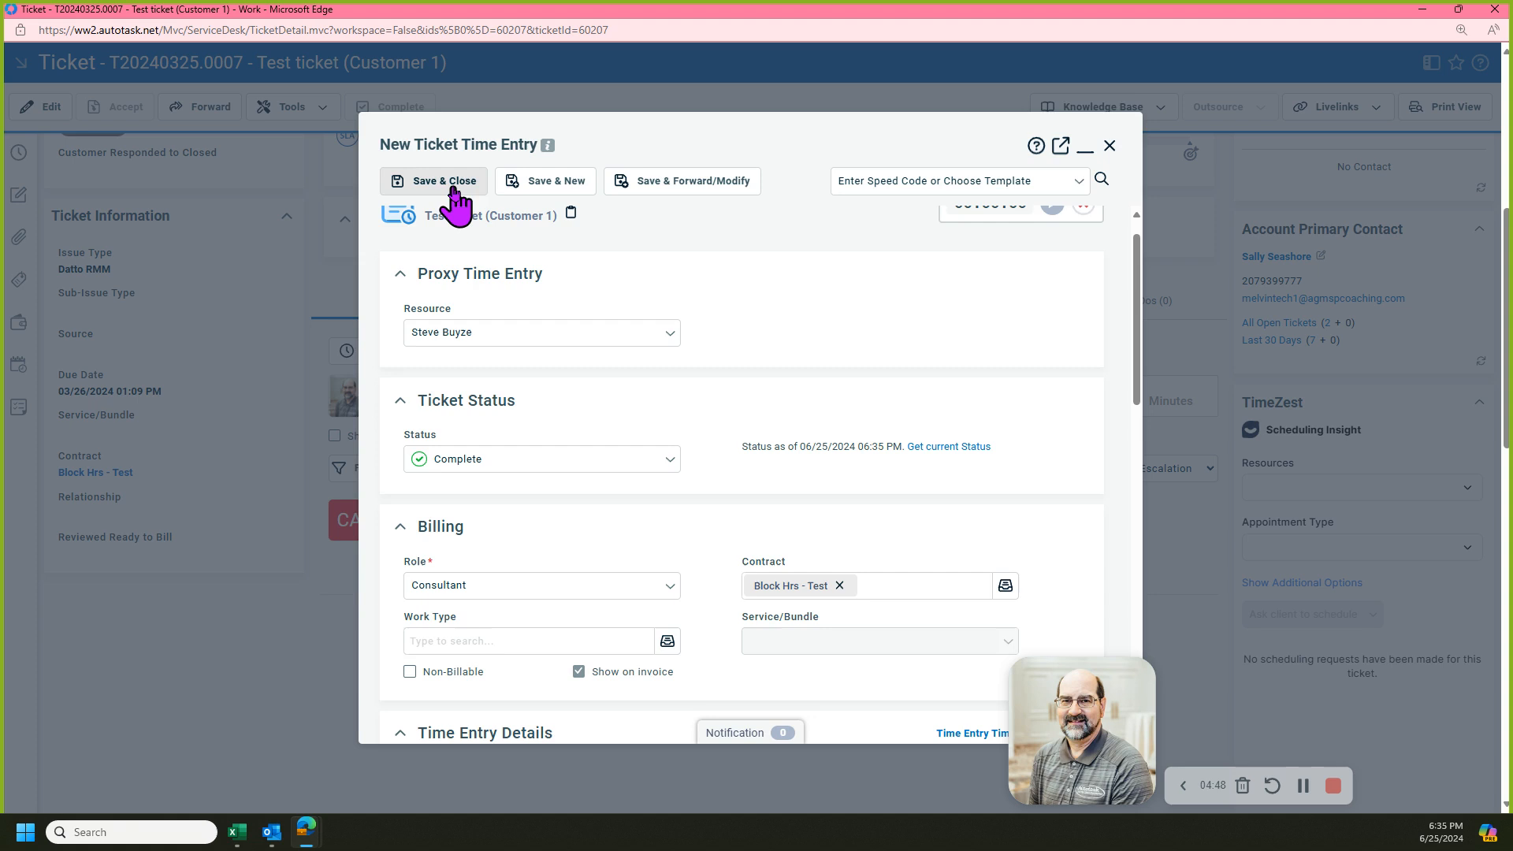
click(442, 186)
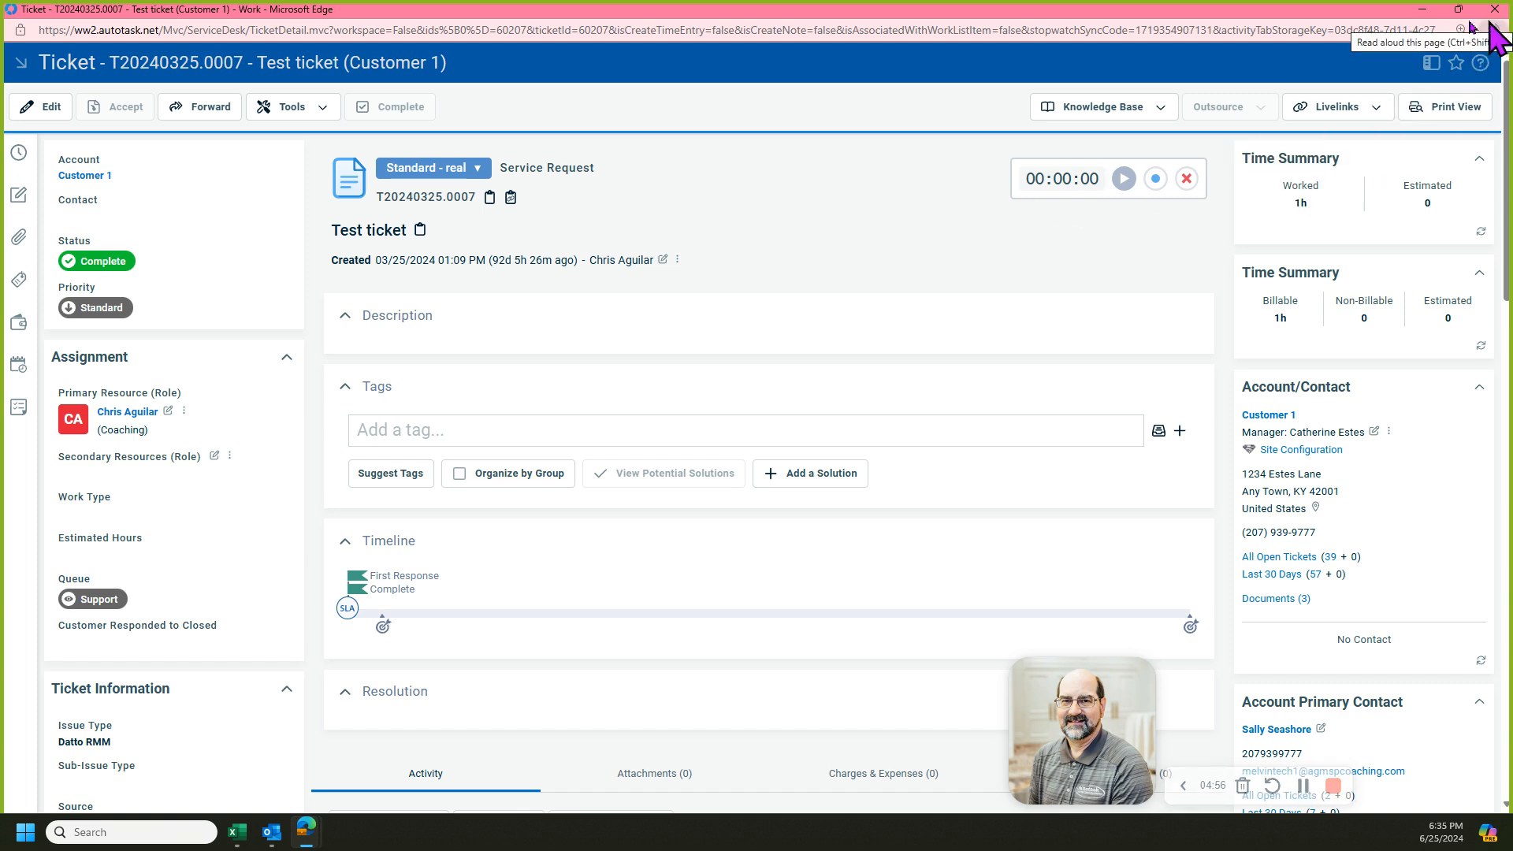
Return to the contract summary and review its block hours pending and available figures.
click(1421, 11)
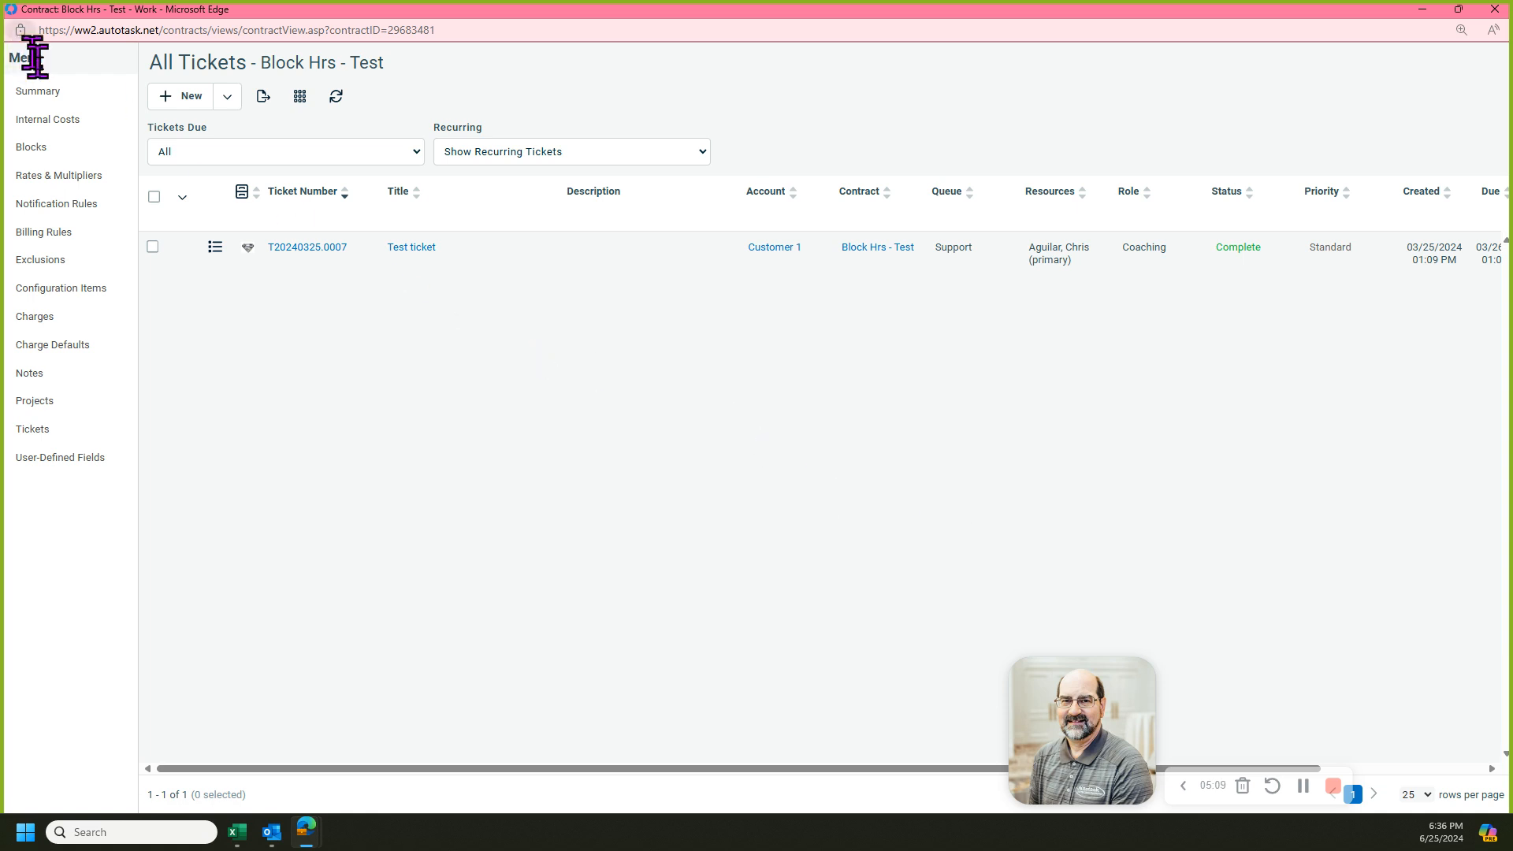
click(57, 94)
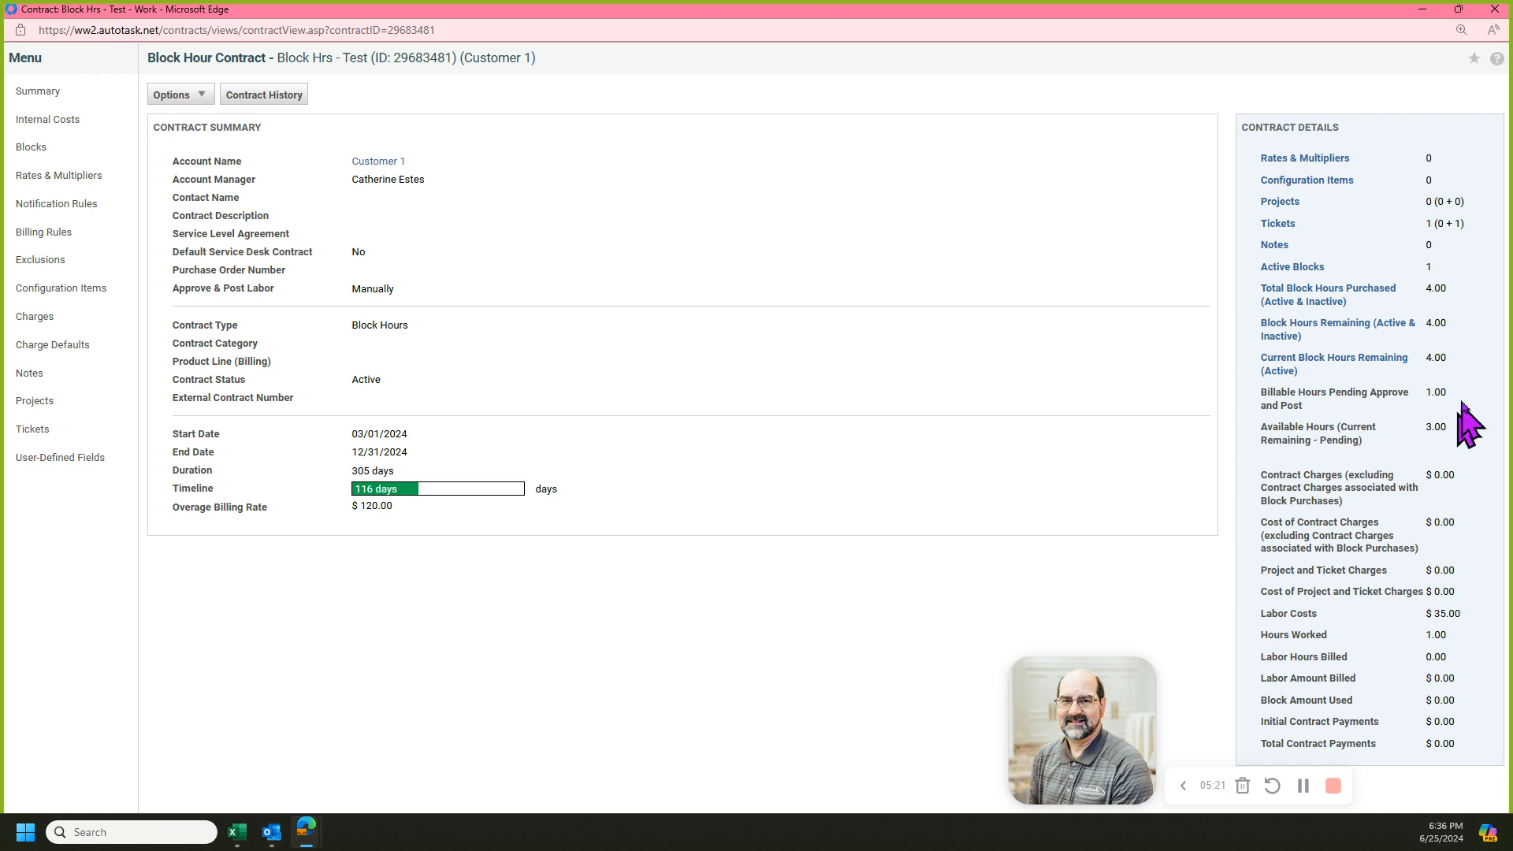
drag(1454, 393, 1435, 394)
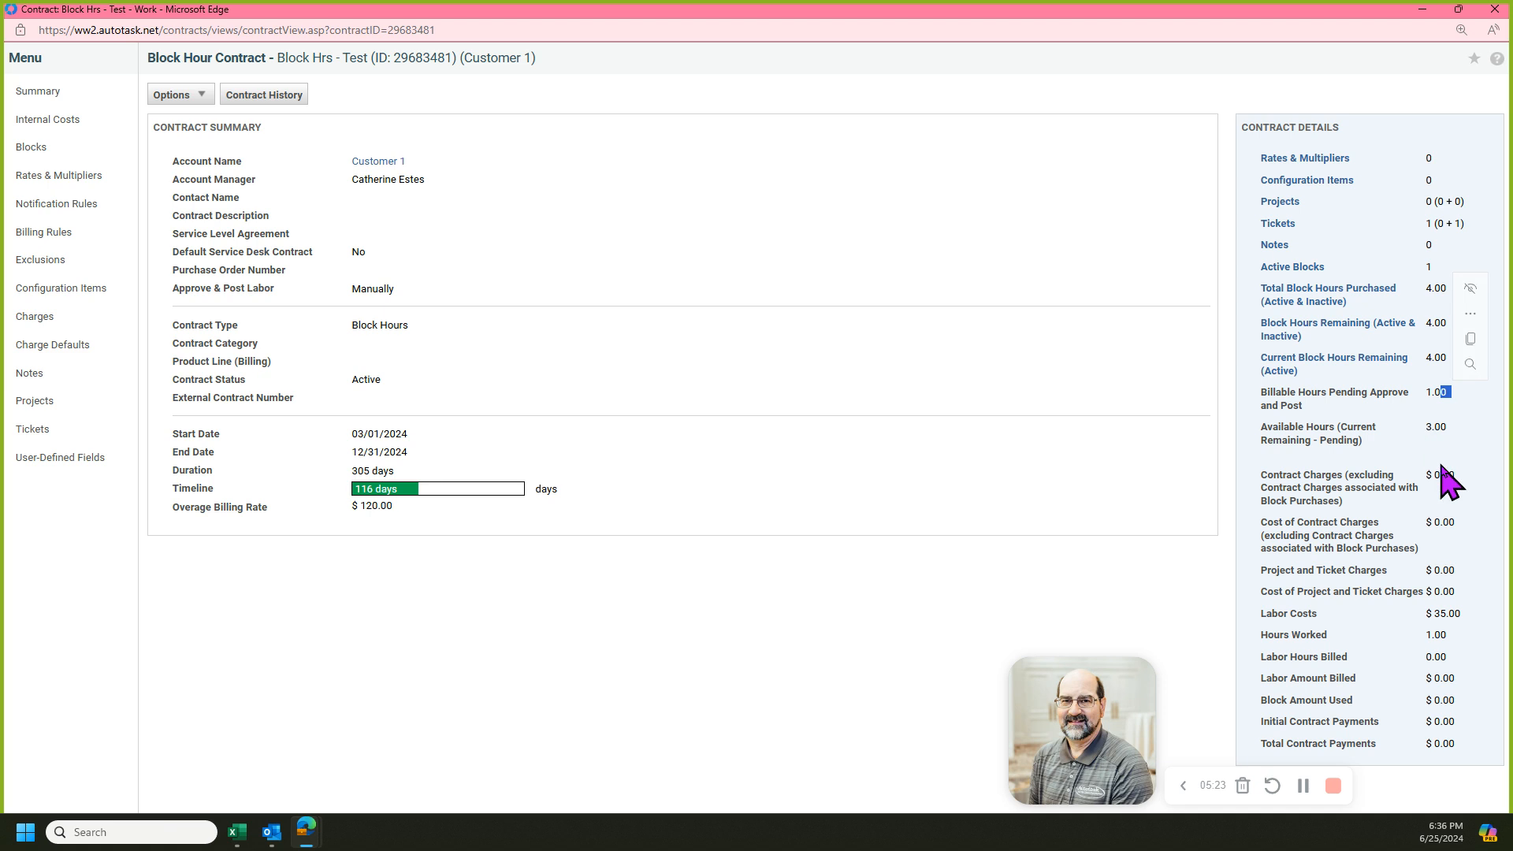